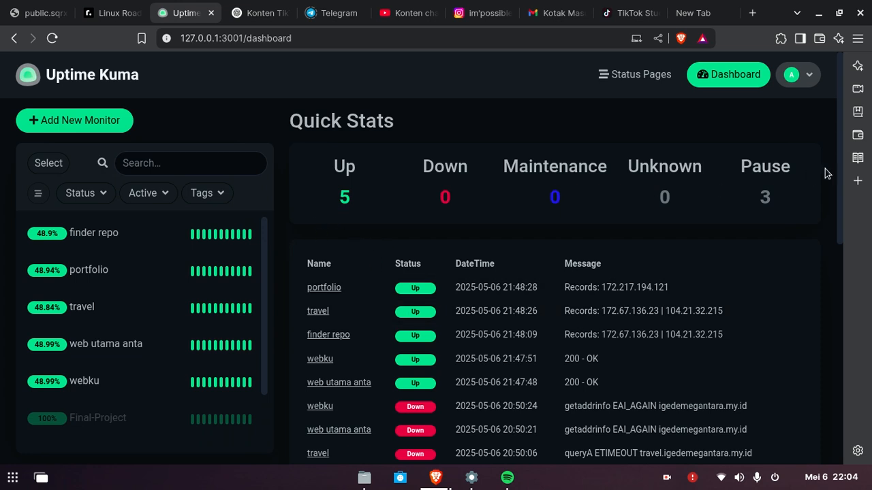
- View the notification settings and return to the dashboard
left_click_drag(842, 183, 821, 103)
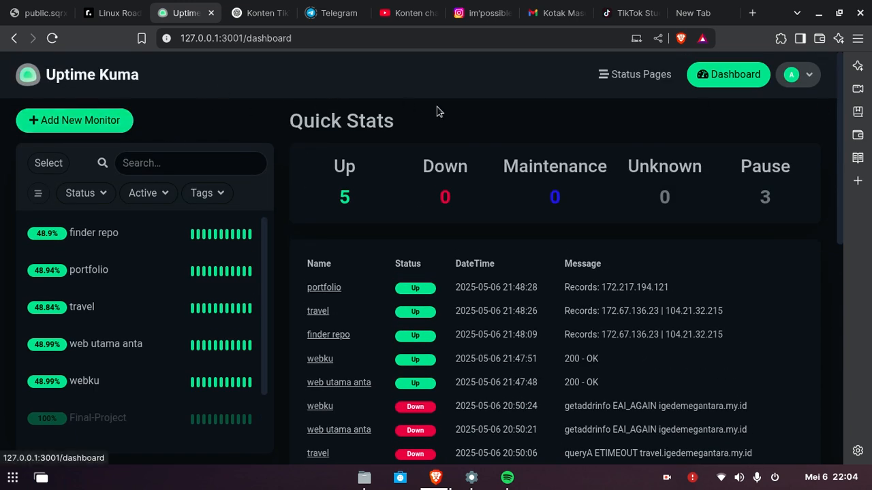
left_click(810, 75)
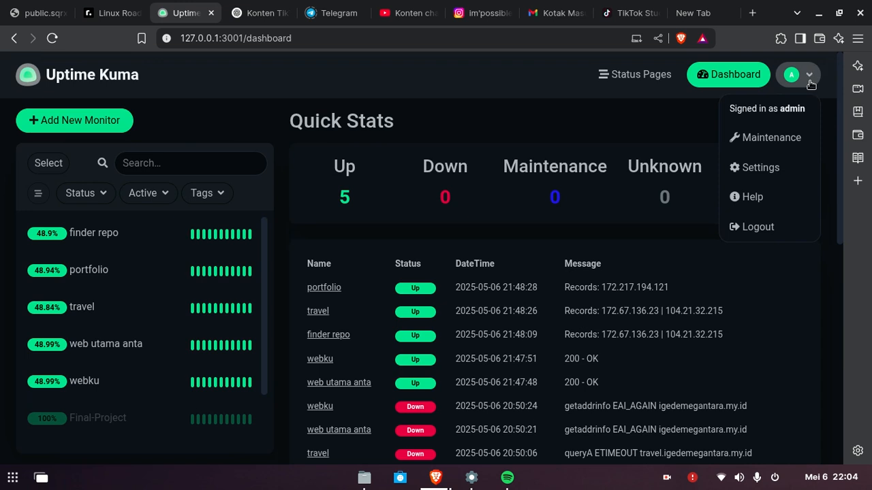
left_click(779, 161)
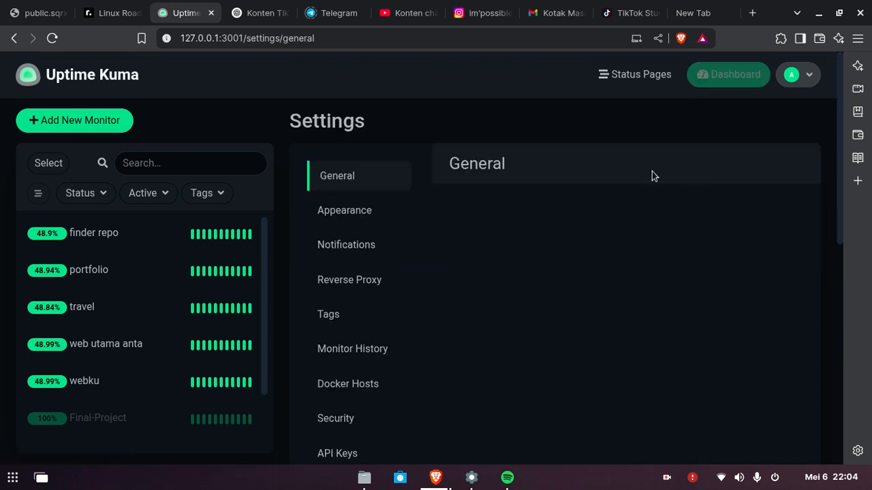
left_click(378, 214)
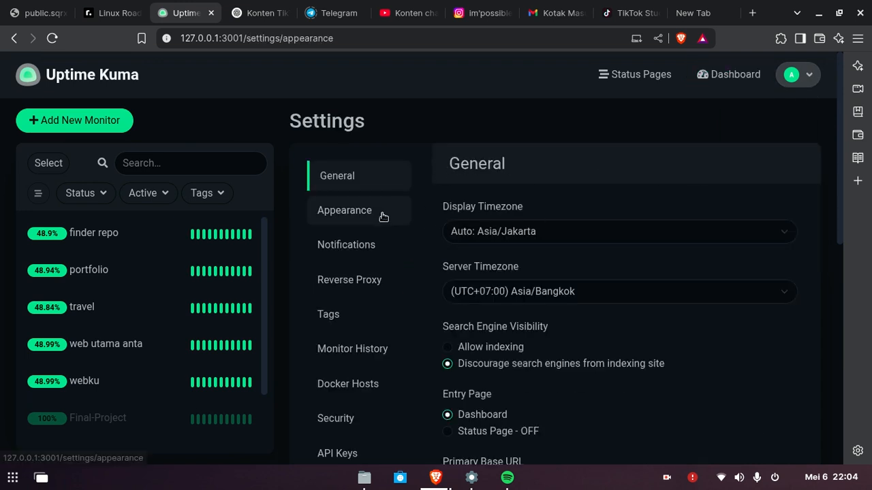
left_click(342, 249)
left_click(803, 85)
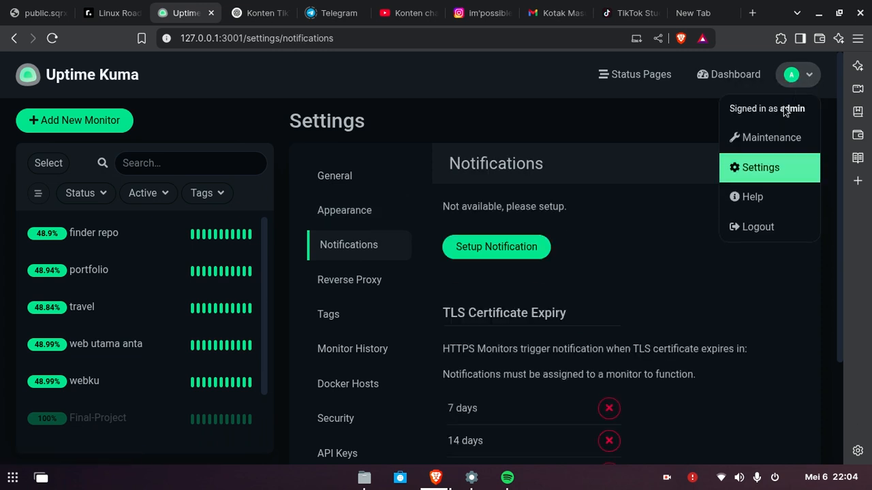
left_click(638, 123)
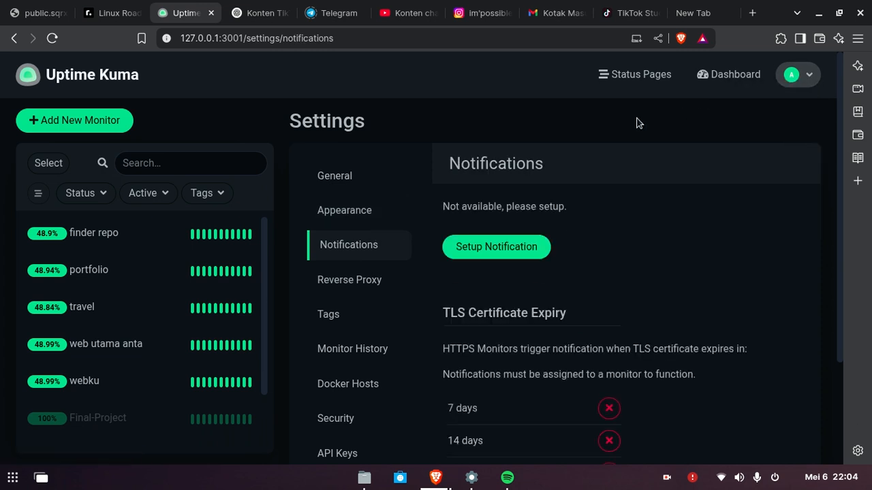
left_click(58, 79)
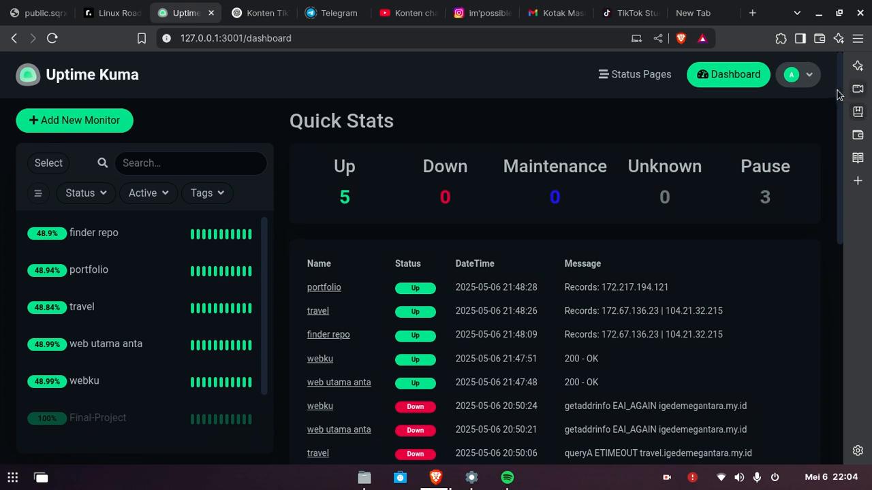
left_click_drag(840, 97, 844, 65)
- Start a new monitor and look through the available monitor types
left_click(108, 126)
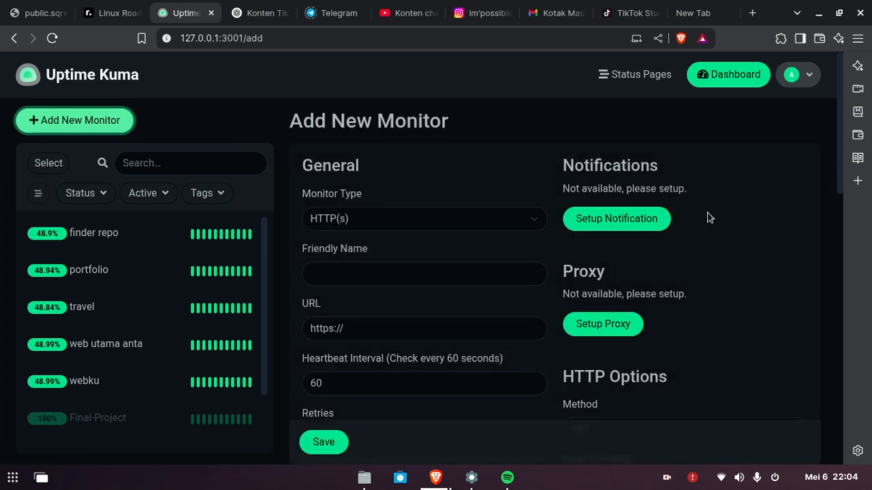
scroll(842, 115, "down", 2)
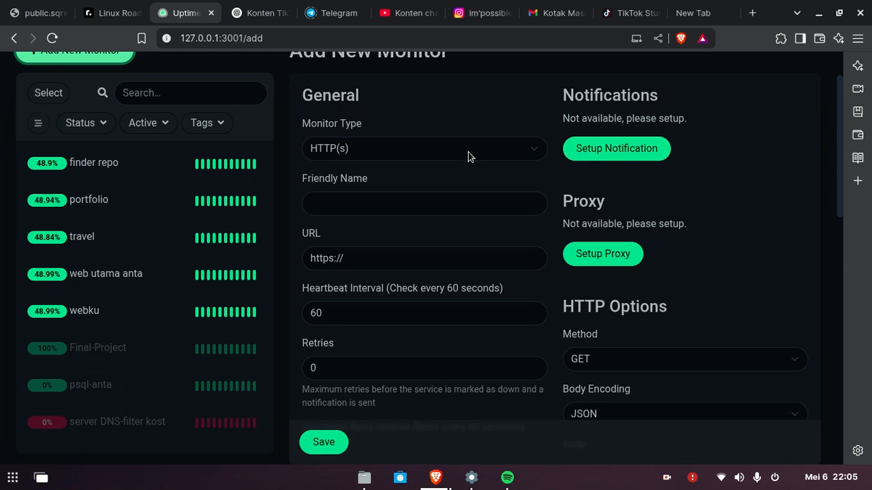
left_click(468, 156)
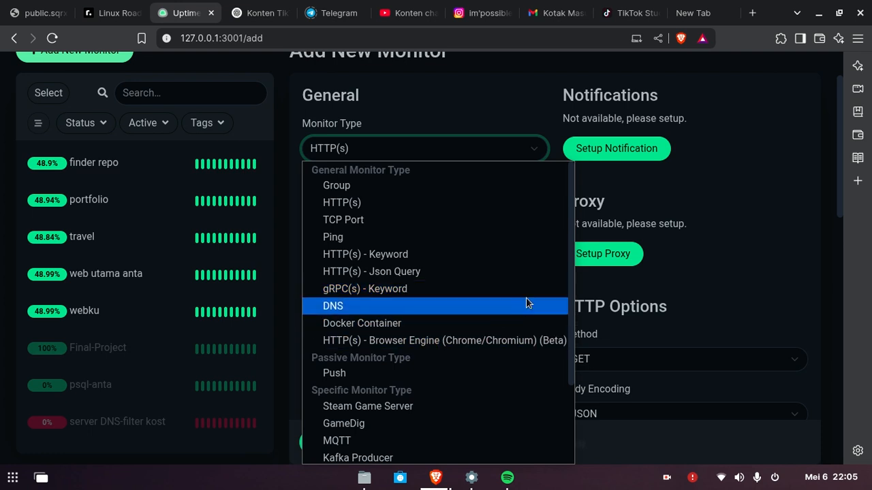
left_click_drag(573, 258, 568, 361)
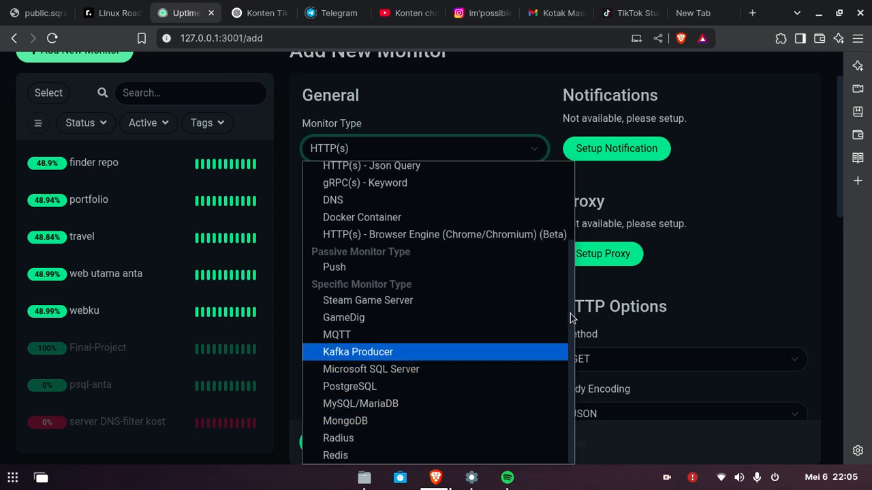
scroll(539, 284, "up", 1)
scroll(539, 284, "up", 3)
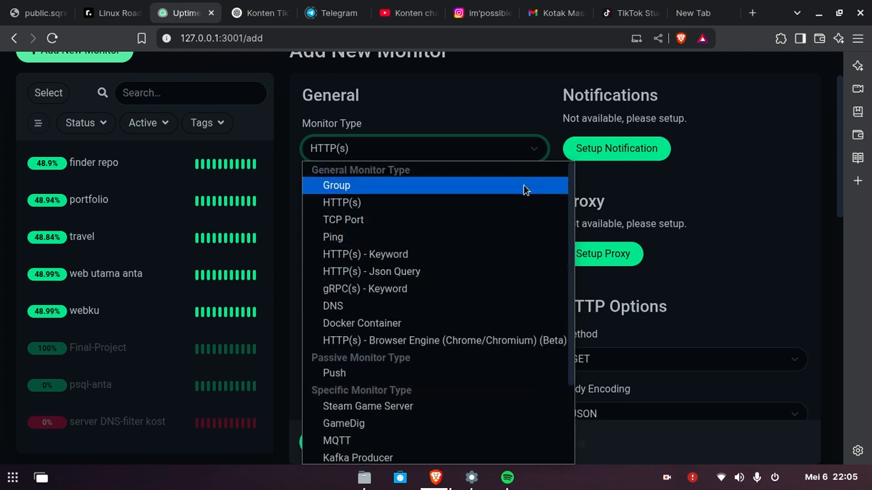
left_click(525, 158)
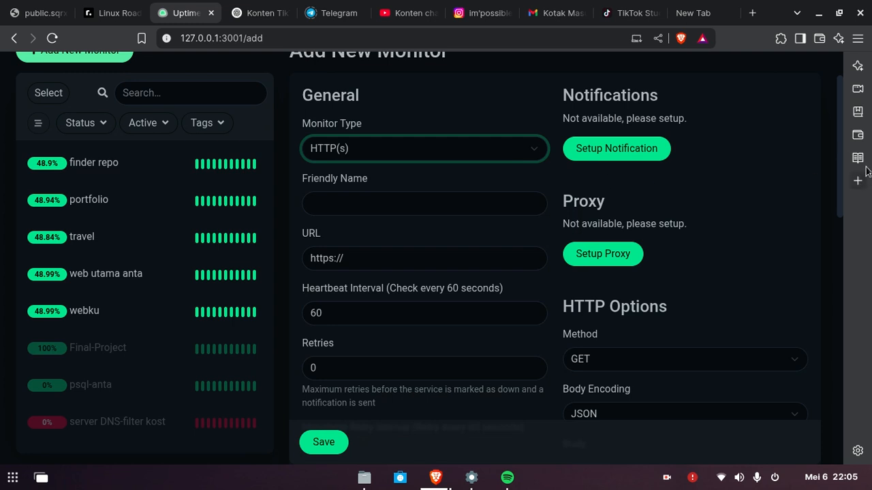
- Set the new monitor's type to HTTP(s) and its friendly name to "chatting"
scroll(840, 144, "down", 1)
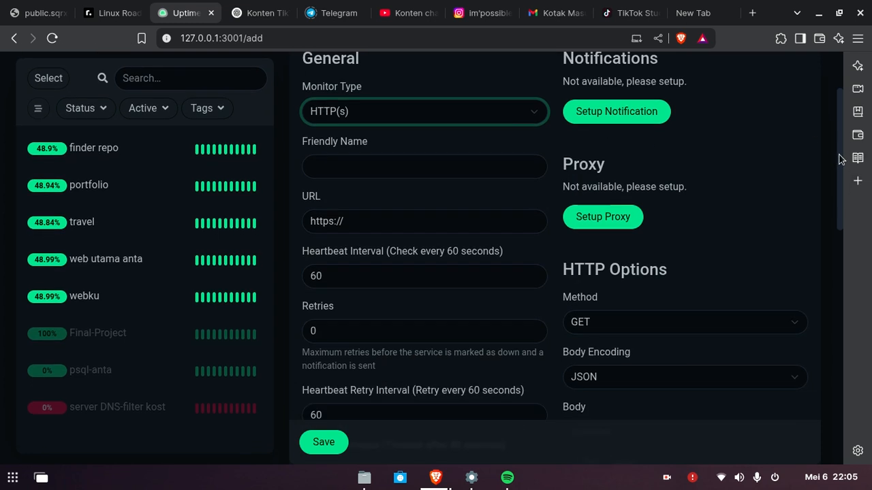
scroll(840, 143, "up", 1)
scroll(840, 143, "up", 1)
left_click(475, 194)
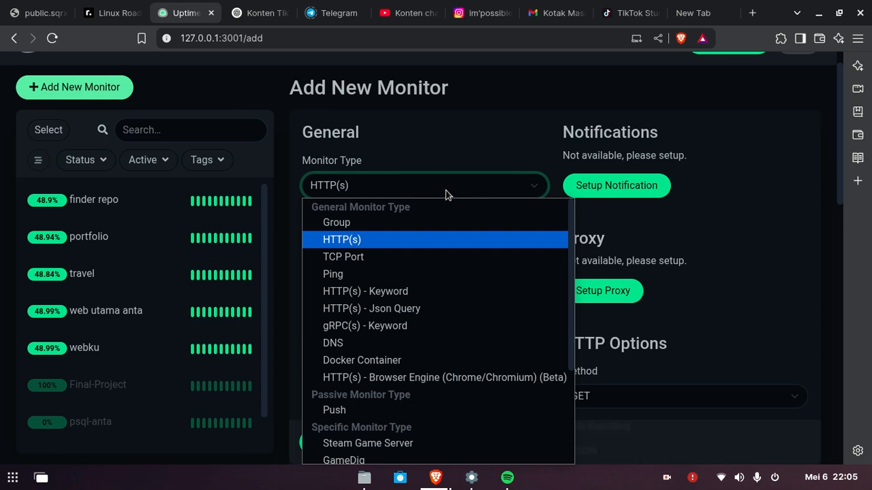
left_click(422, 240)
left_click(394, 238)
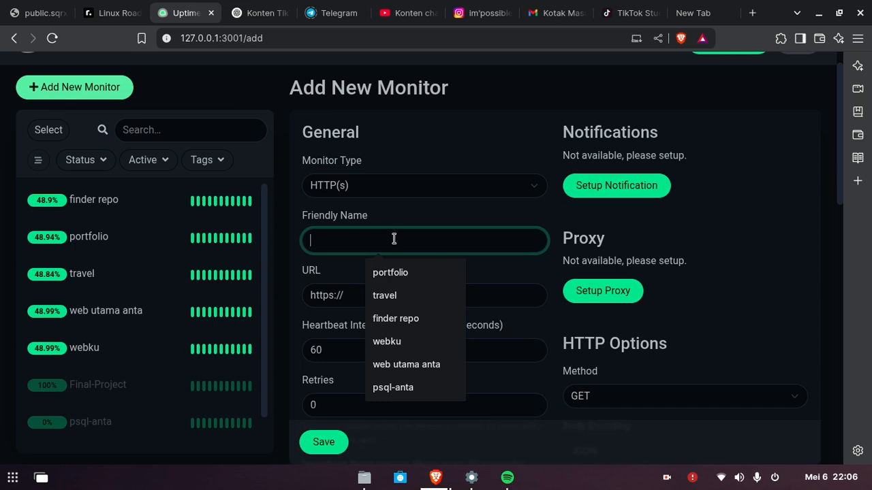
type("chatting")
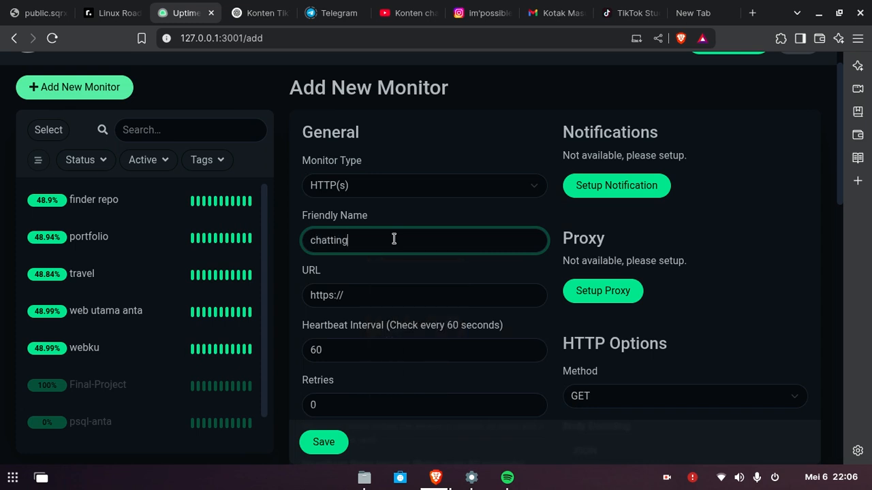
- Set the monitor's URL to the suggested site address, adding the "chat." subdomain and removing the trailing slash
left_click(392, 295)
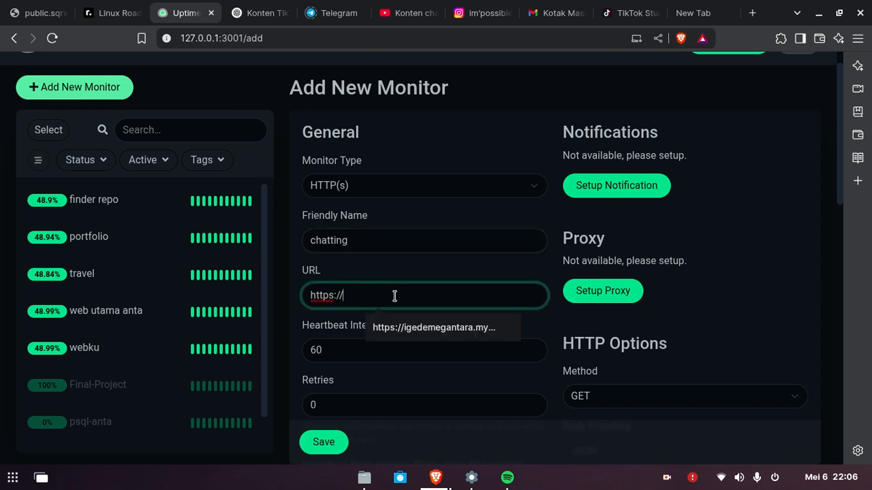
left_click(422, 328)
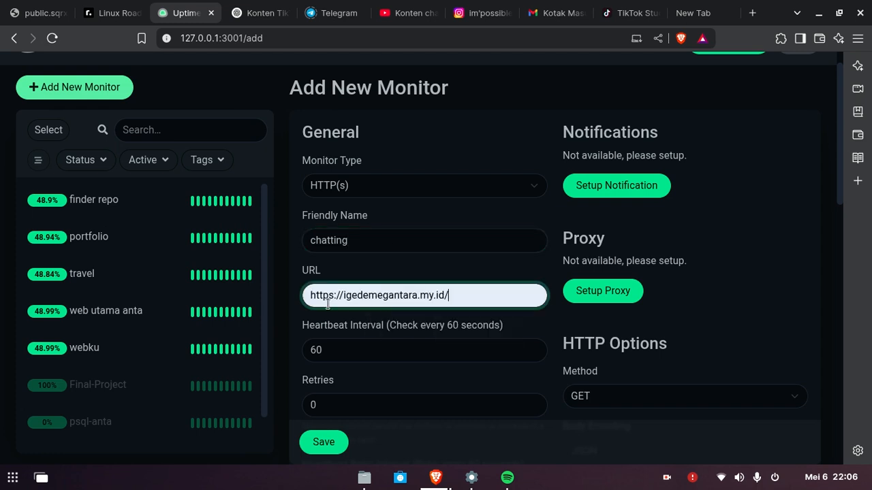
key("BackSpace")
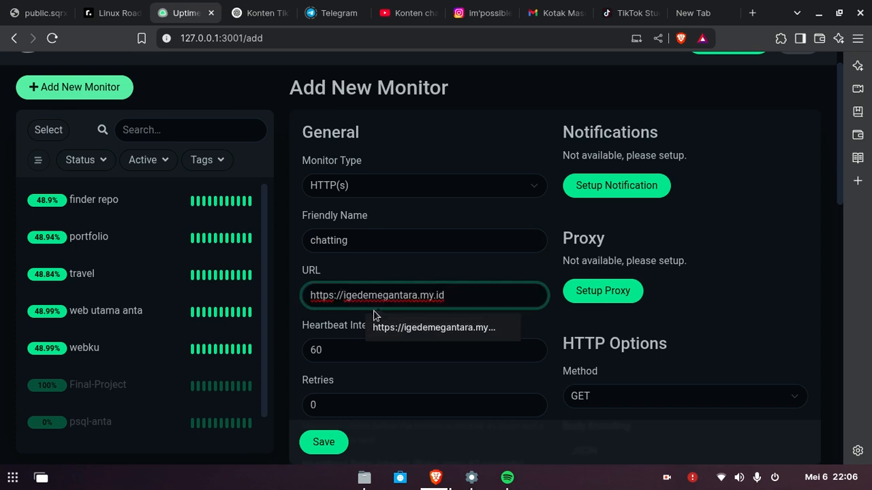
type("chat")
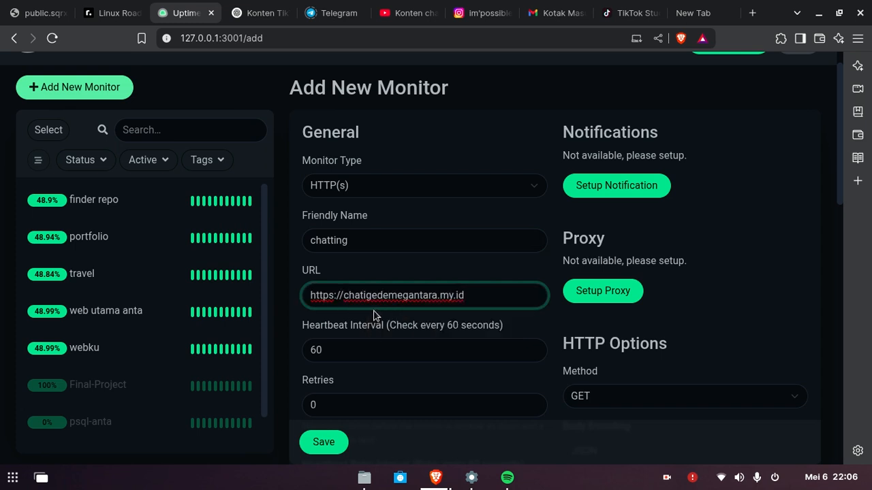
type(".")
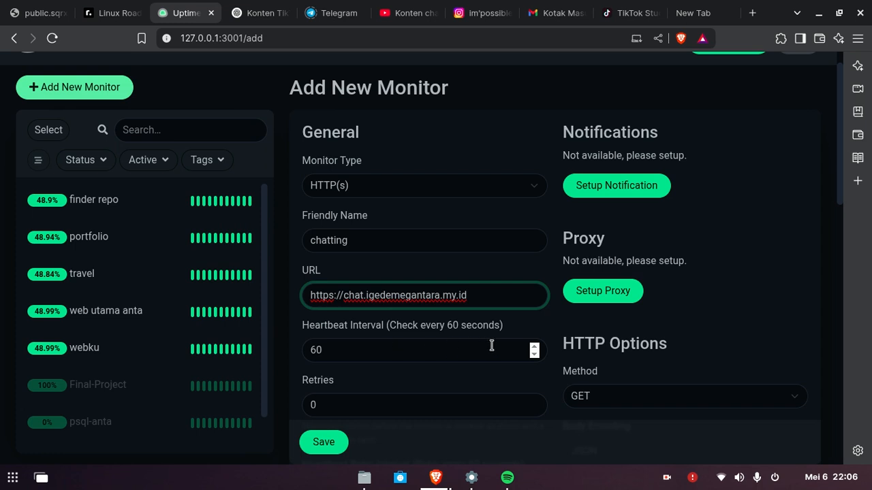
- Set the monitor's heartbeat interval to 30 seconds
left_click(534, 355)
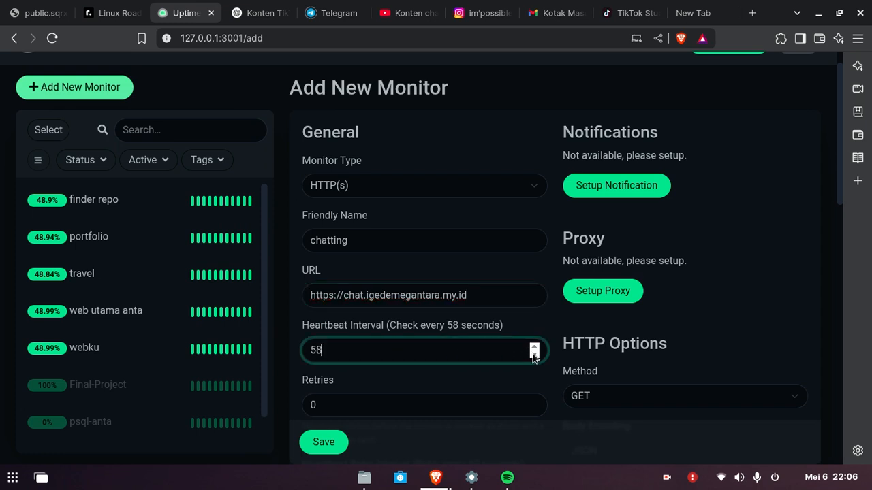
left_click(534, 355)
left_click(534, 354)
left_click(534, 354)
left_click(534, 355)
left_click(534, 355)
left_click(534, 354)
left_click(534, 354)
- Examine the remaining monitor options, including the advanced settings, the authentication methods and the HTTP request methods
left_click_drag(839, 178, 843, 244)
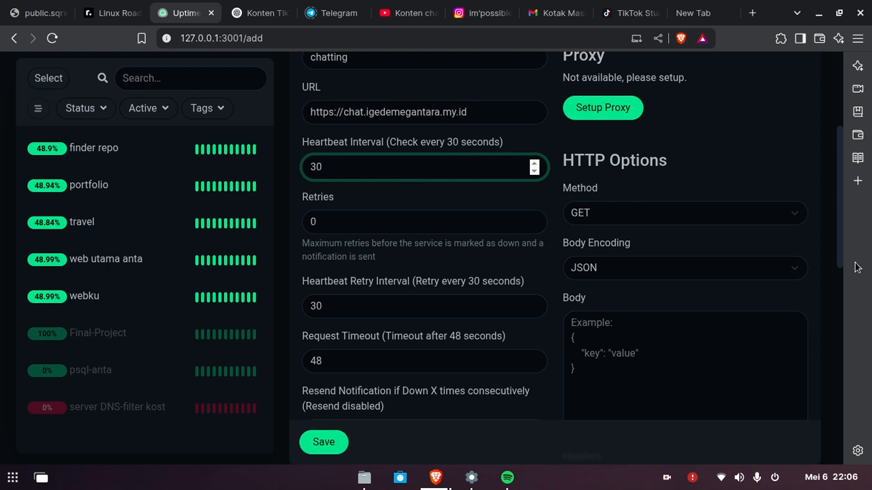
left_click_drag(840, 237, 843, 334)
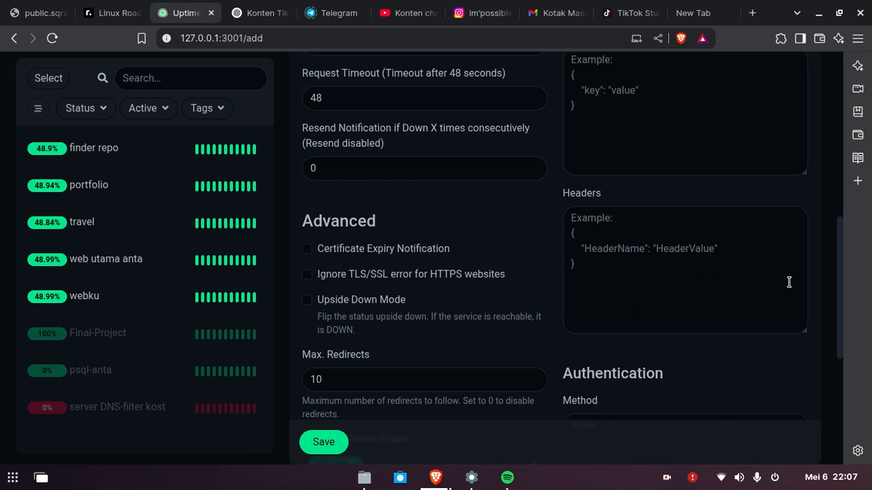
scroll(843, 295, "down", 3)
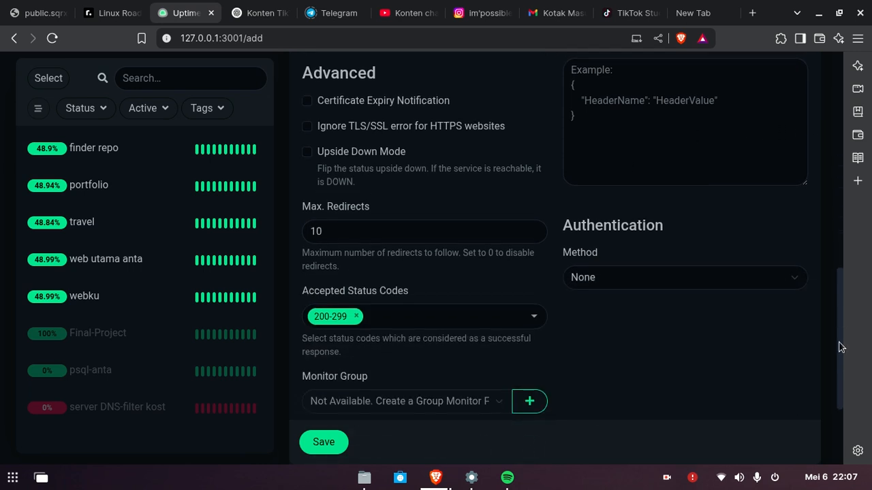
scroll(837, 364, "down", 2)
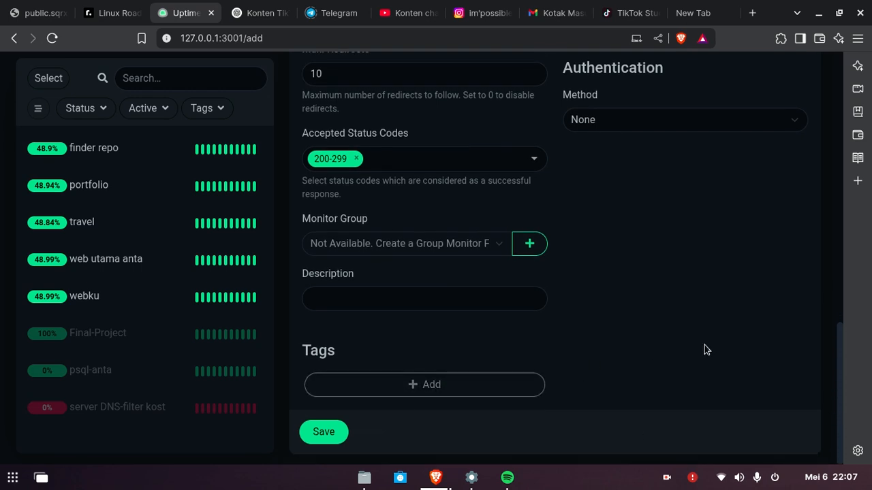
scroll(836, 325, "up", 2)
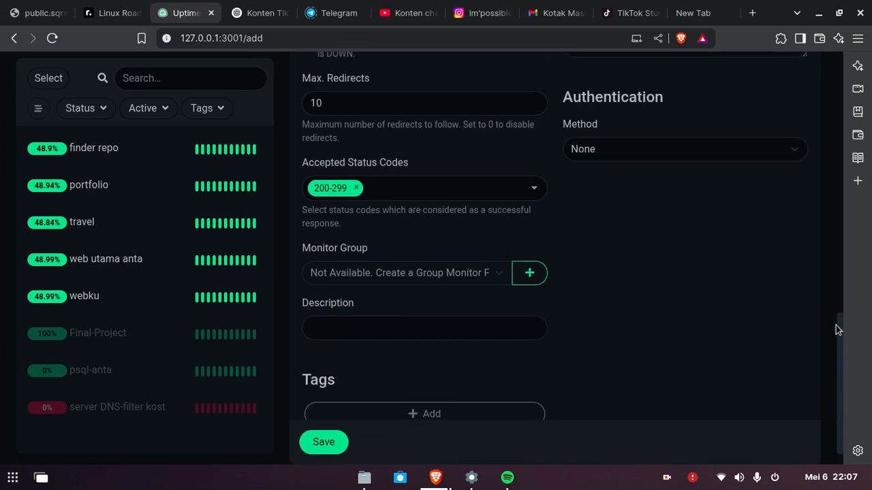
left_click(717, 283)
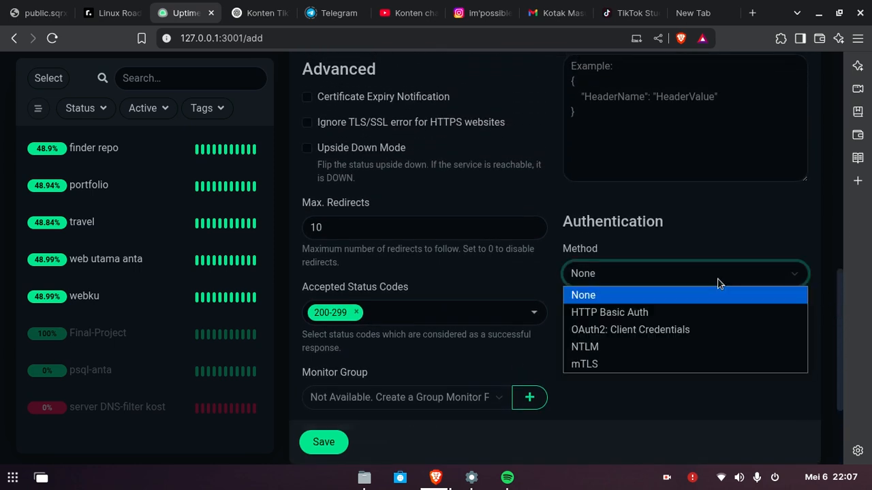
left_click(716, 283)
left_click_drag(842, 327, 827, 197)
left_click(747, 219)
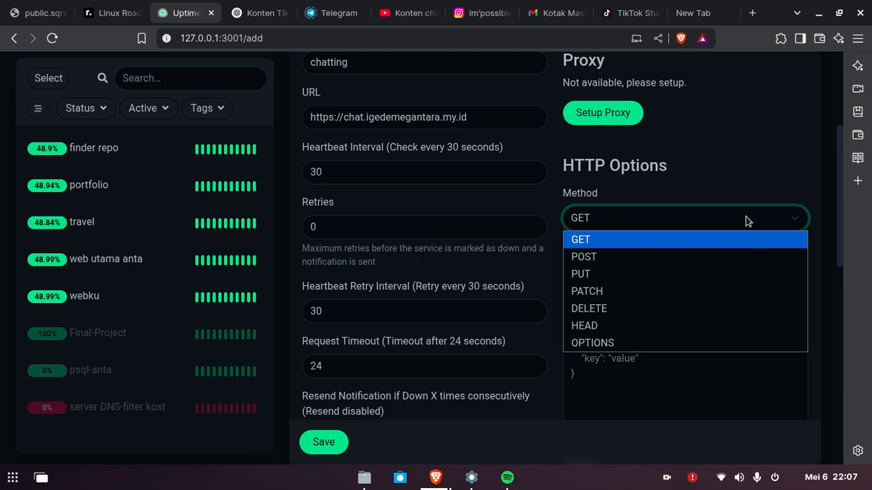
left_click(746, 221)
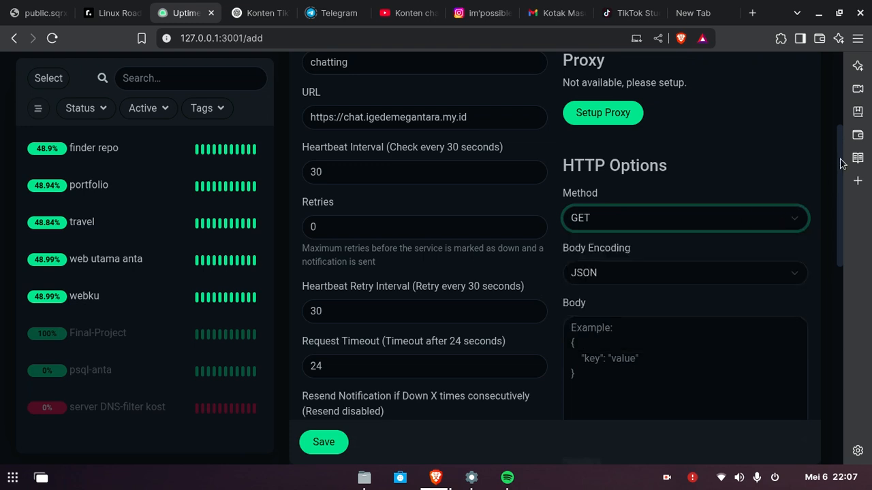
left_click_drag(842, 164, 840, 109)
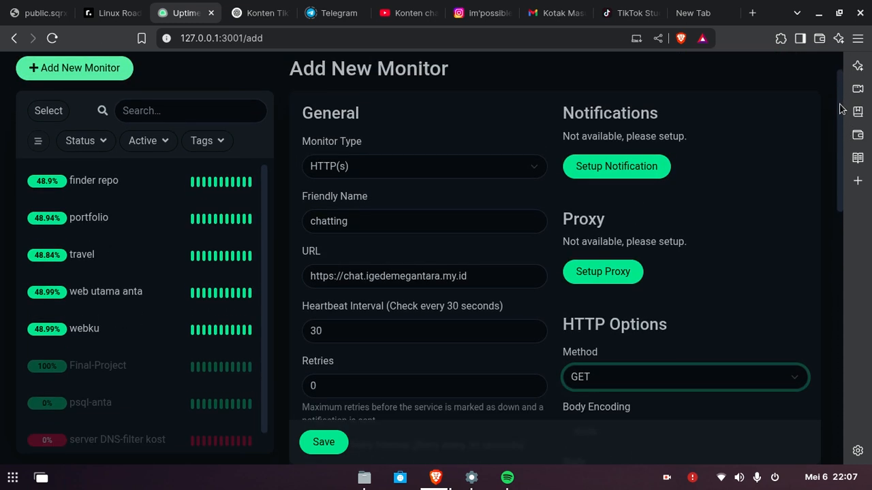
- Examine the notification types offered in the notification setup and close it without adding a notification
left_click(663, 166)
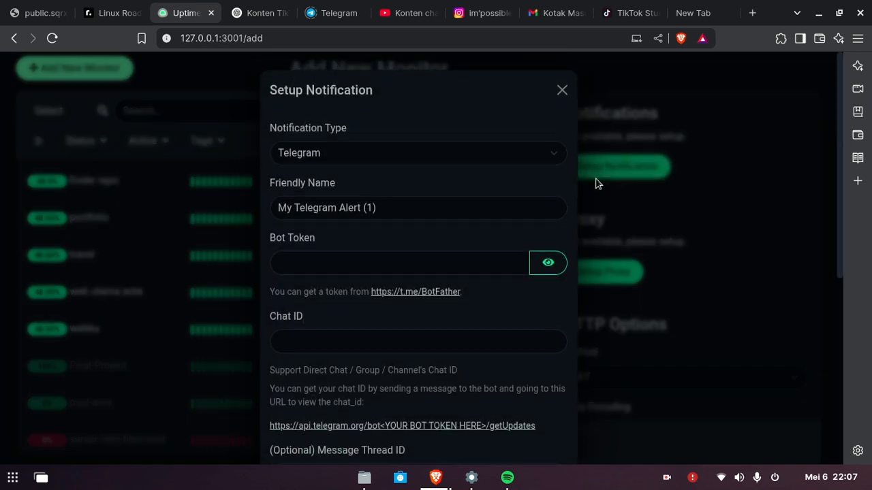
left_click(464, 162)
scroll(566, 291, "up", 1)
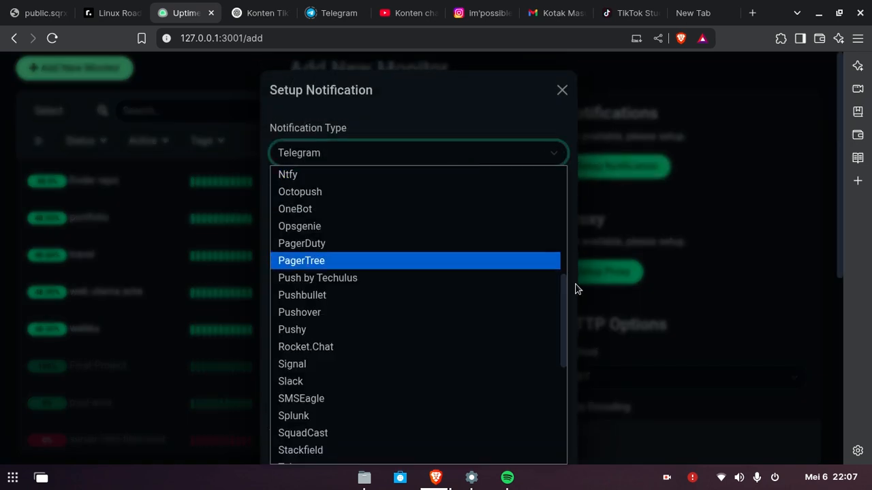
left_click_drag(566, 291, 564, 169)
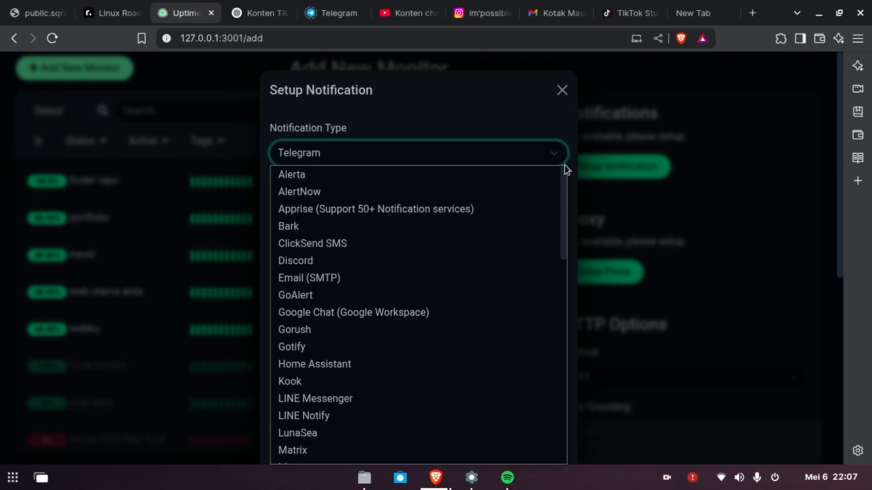
left_click_drag(565, 177, 537, 252)
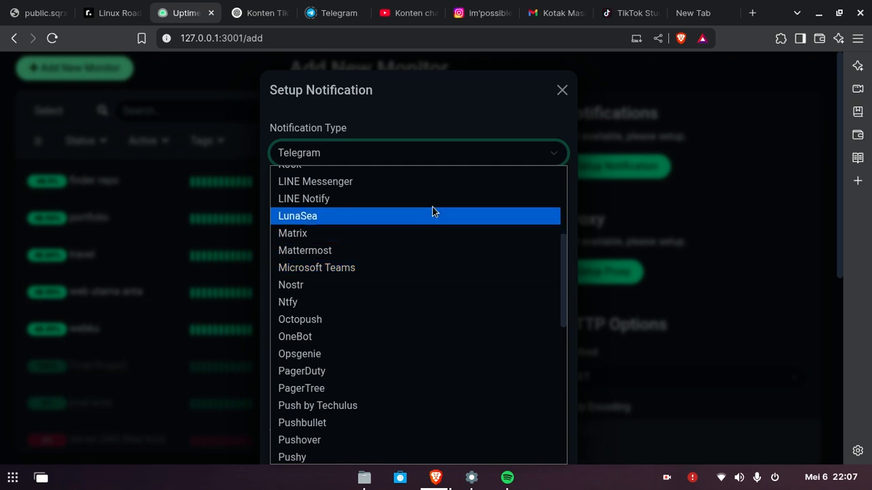
scroll(436, 215, "up", 1)
scroll(450, 268, "up", 3)
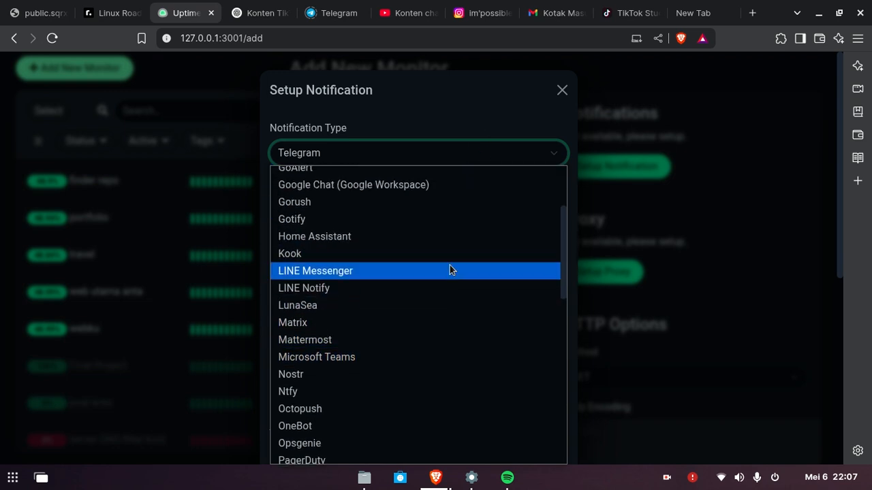
left_click(562, 89)
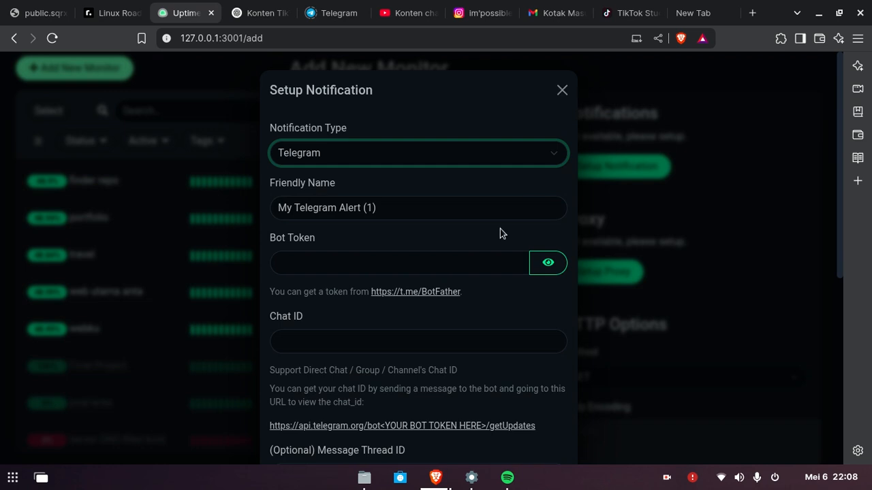
left_click(561, 92)
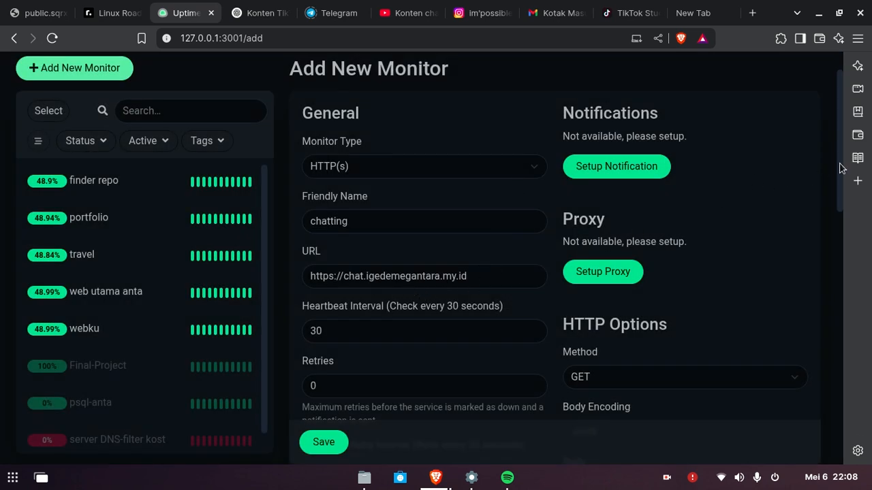
- Save the new "chatting" monitor with its current settings
left_click_drag(841, 168, 841, 375)
left_click(327, 442)
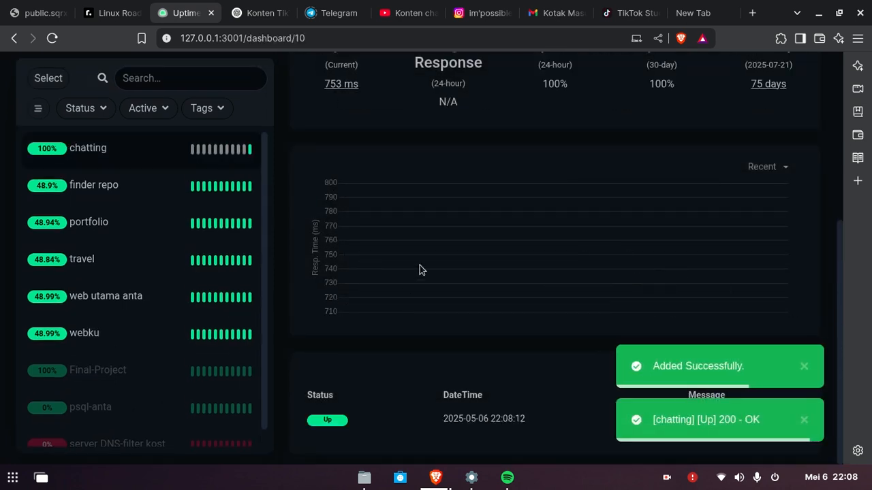
- Check the website behind the "chatting" monitor through its URL link, and return to the monitor's status page
left_click_drag(840, 244, 832, 207)
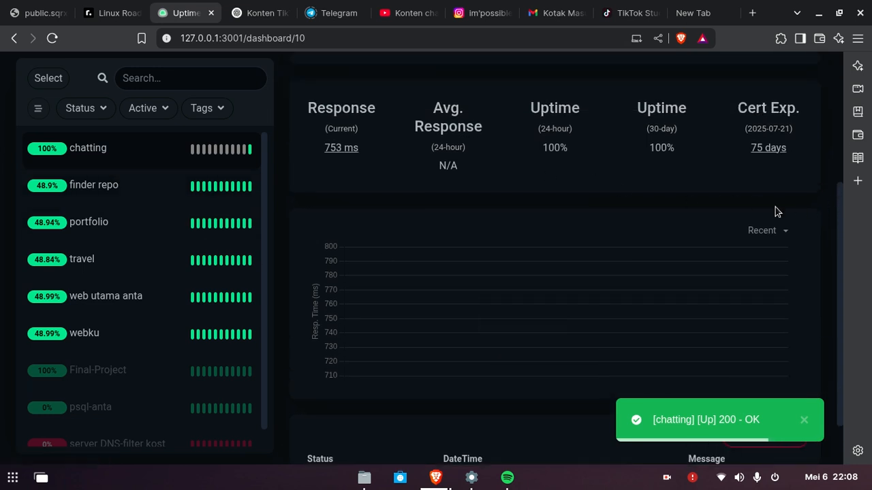
left_click_drag(842, 212, 839, 109)
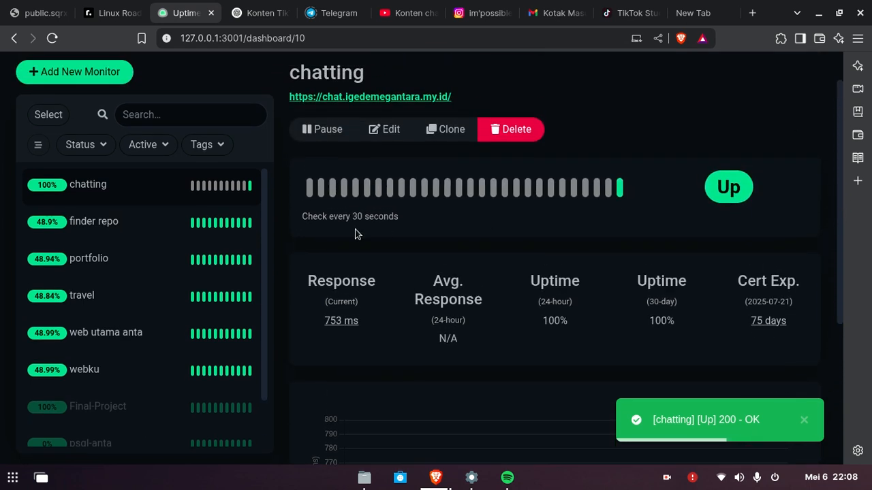
left_click(339, 100)
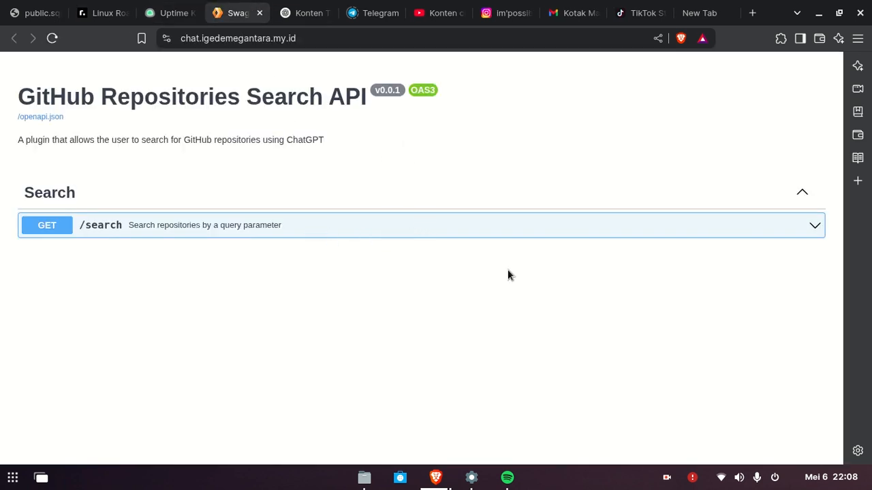
key("ctrl+shift+Tab")
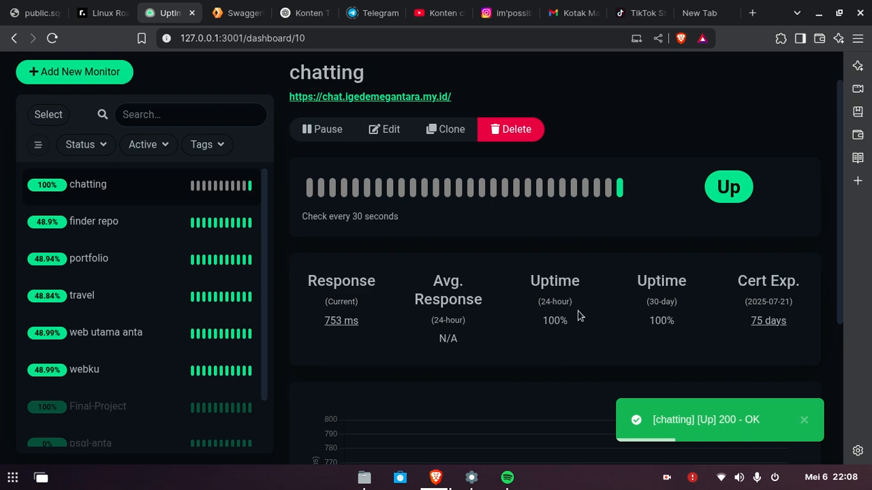
- Examine the "chatting" monitor's check interval, response time, heartbeat bar and 24-hour and 30-day uptime
triple_click(372, 219)
left_click(390, 226)
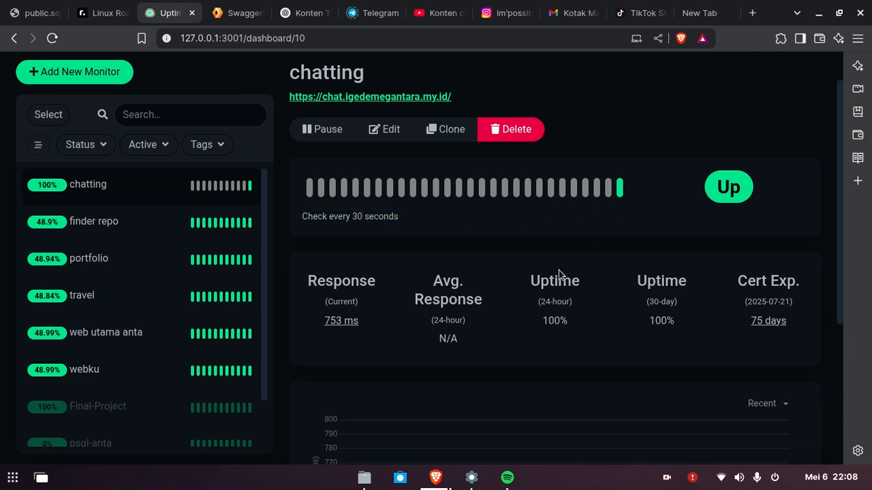
left_click_drag(840, 101, 840, 74)
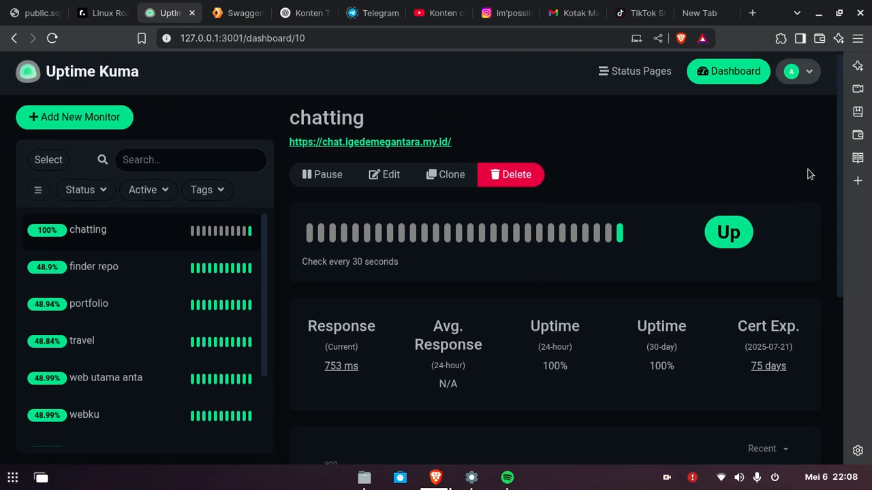
left_click_drag(845, 154, 843, 206)
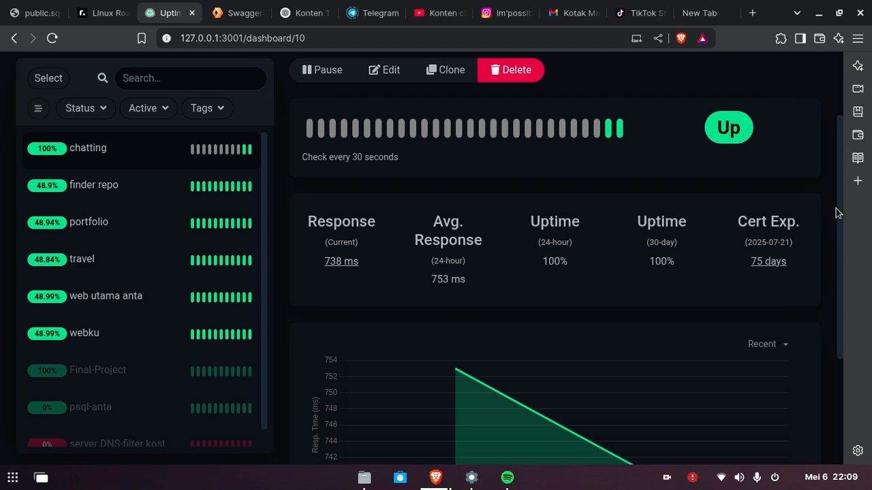
double_click(557, 243)
double_click(660, 242)
left_click(660, 242)
left_click_drag(842, 185, 783, 134)
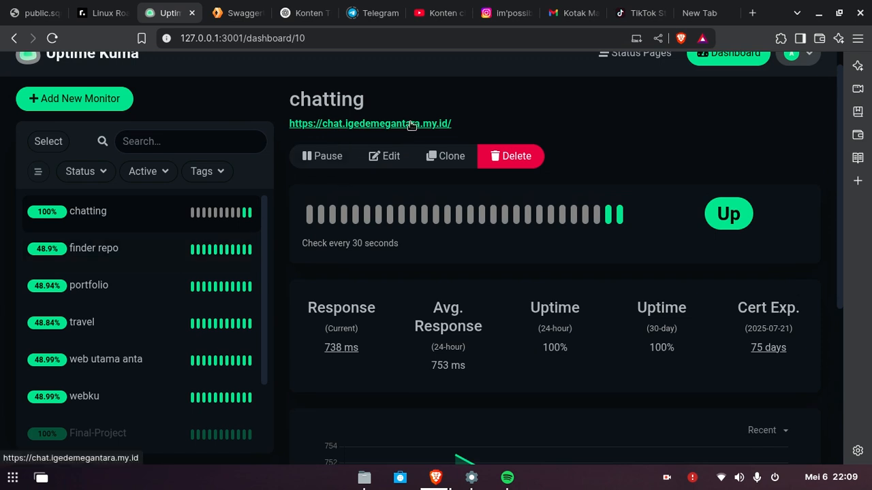
- Examine the DNS settings of the "finder repo" monitor in its edit form, including hostname, resolver server, port and record type
left_click(121, 250)
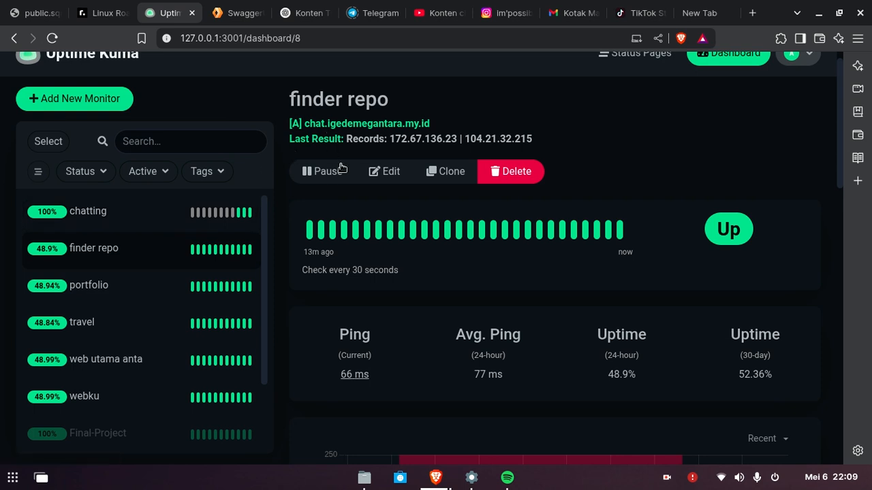
left_click(383, 171)
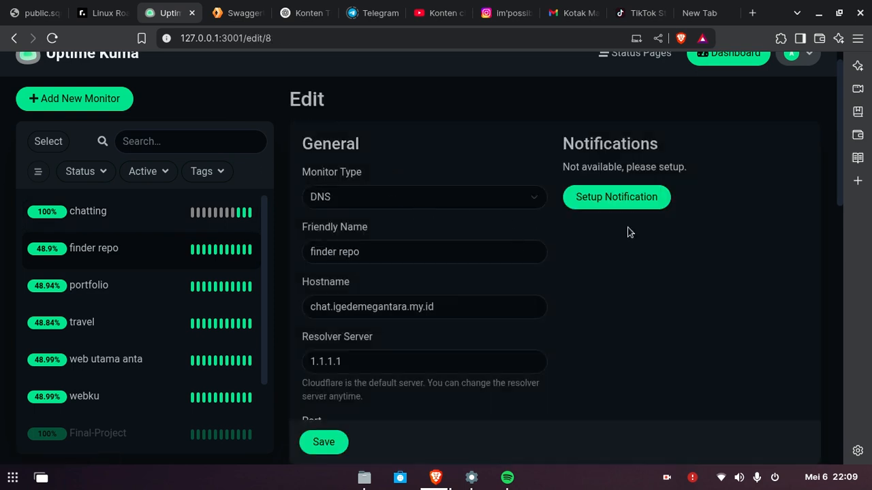
scroll(843, 119, "down", 1)
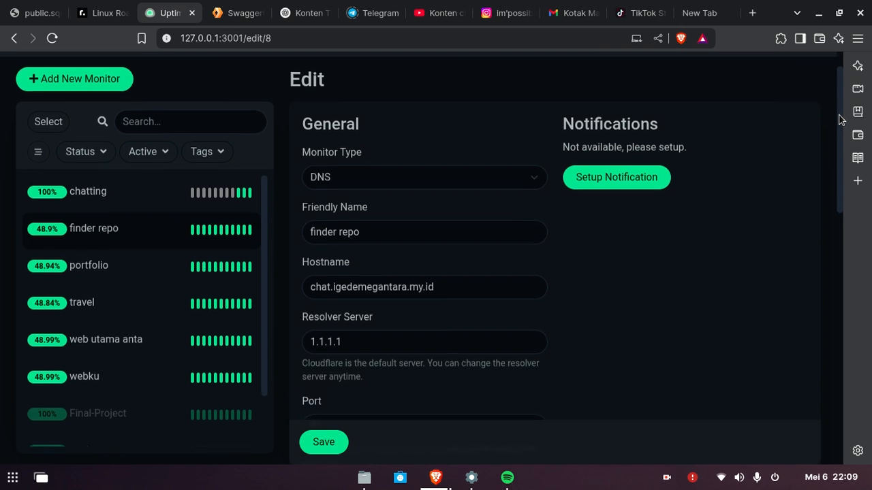
left_click_drag(839, 129, 839, 172)
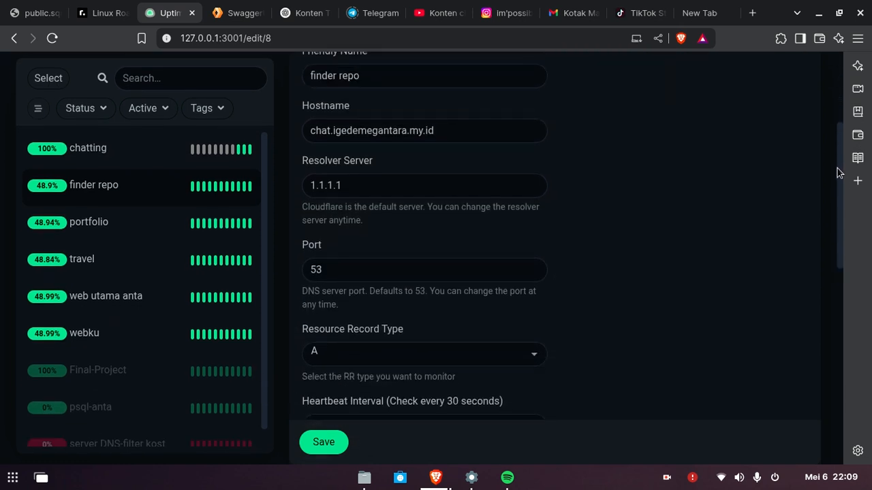
double_click(421, 180)
left_click(431, 181)
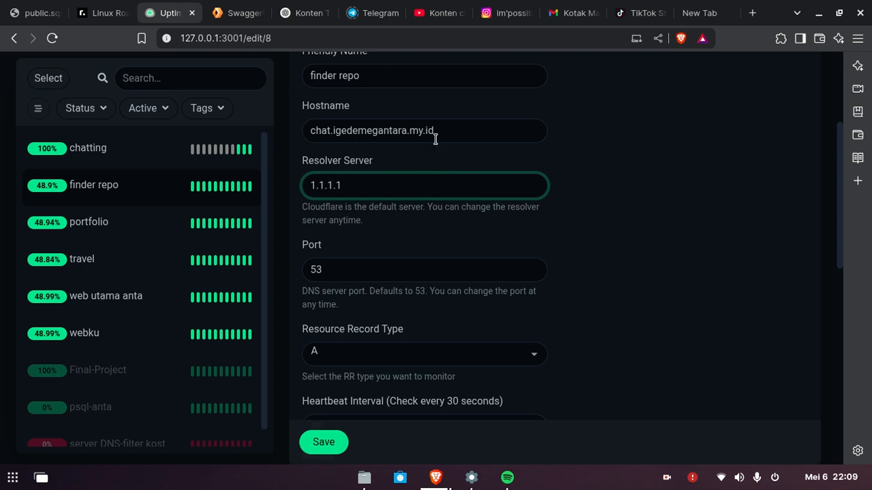
left_click(403, 123)
key("ctrl+a")
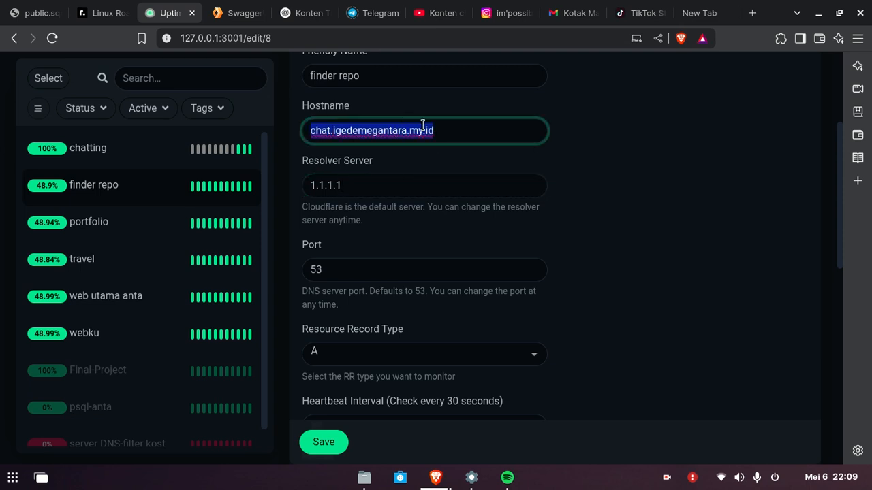
left_click(451, 128)
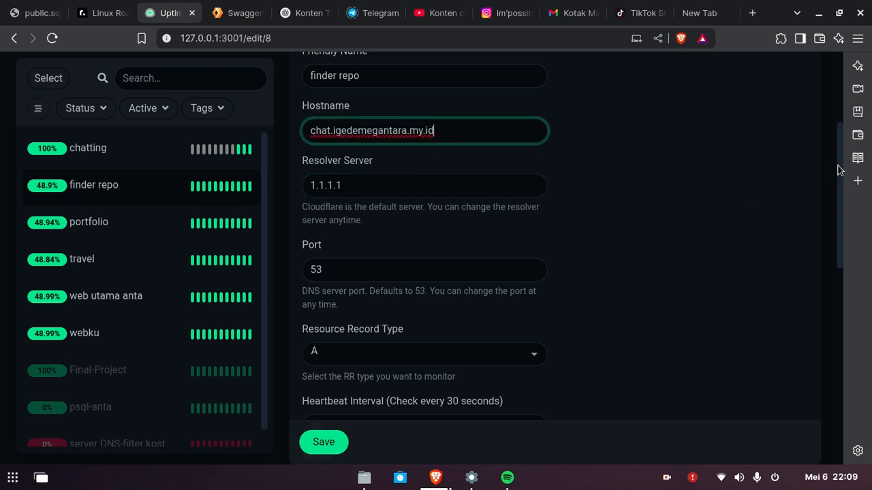
left_click_drag(838, 170, 839, 208)
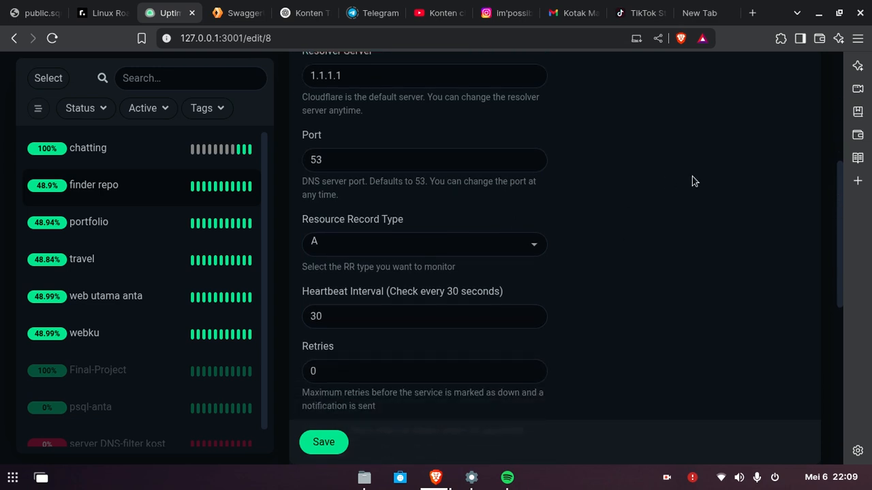
left_click_drag(837, 169, 826, 45)
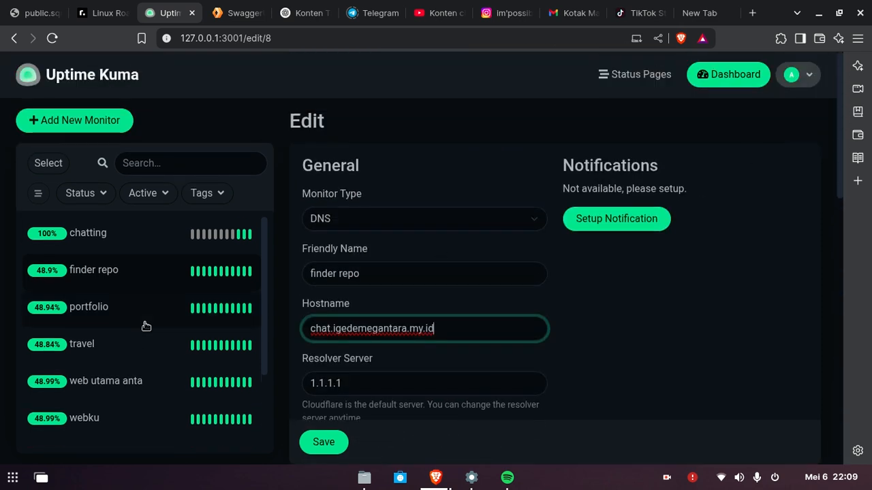
- Review the "portfolio", "travel" and "Final-Project" monitors, including the edit settings of "Final-Project"
left_click(91, 320)
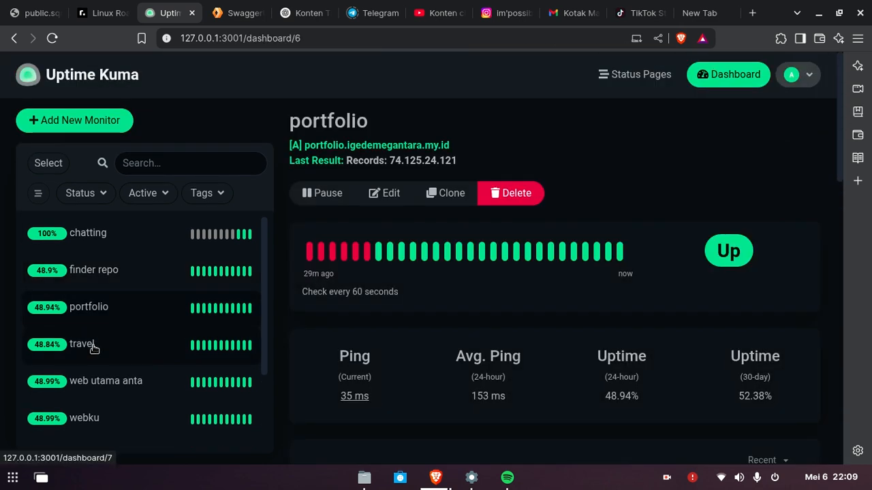
left_click(95, 346)
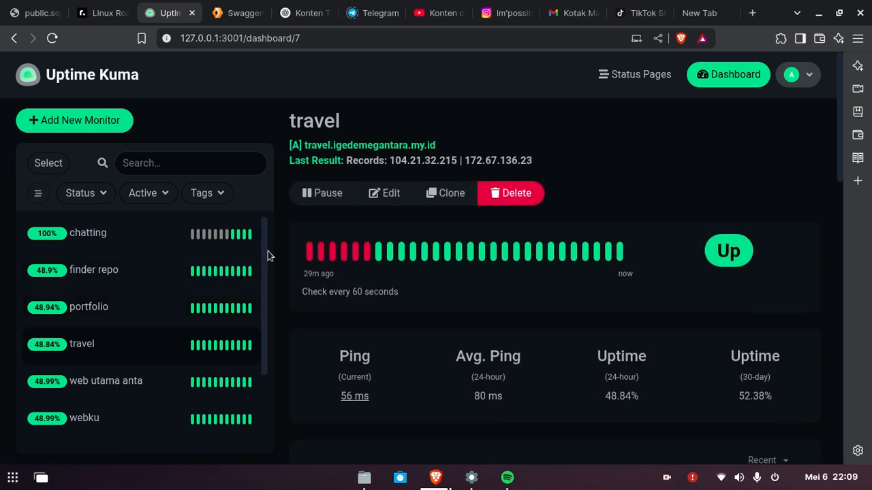
left_click_drag(267, 251, 265, 347)
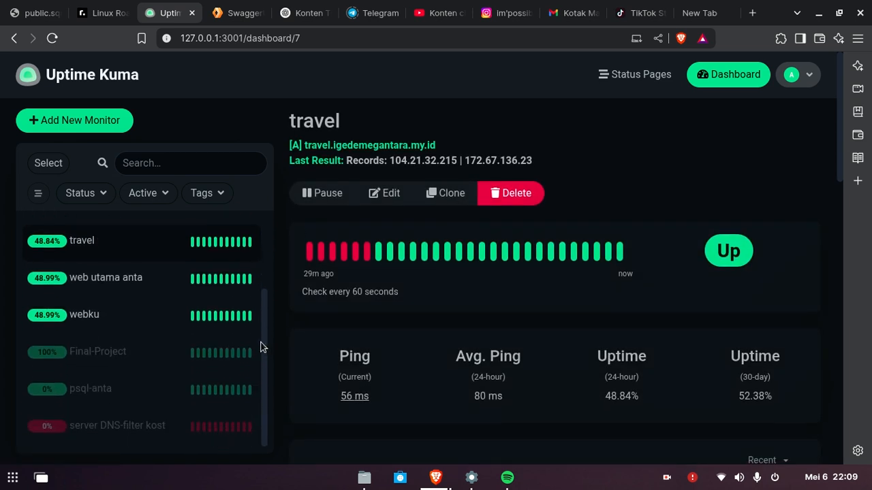
left_click(136, 363)
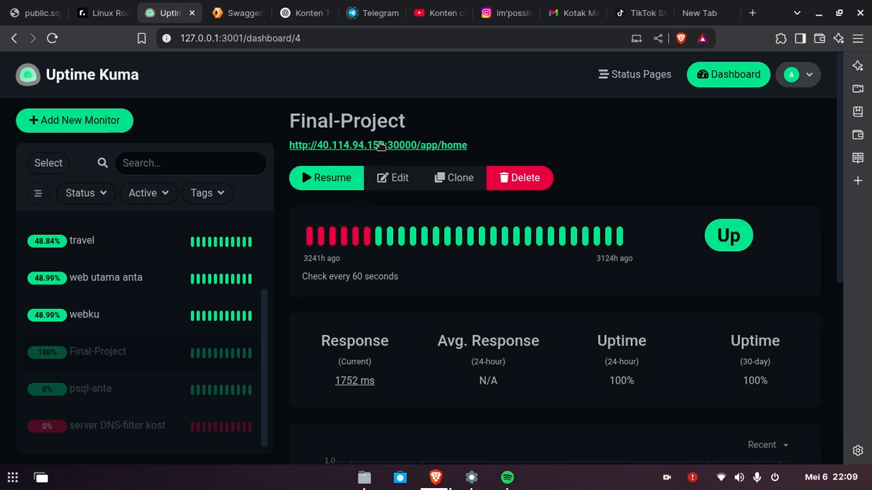
left_click(401, 178)
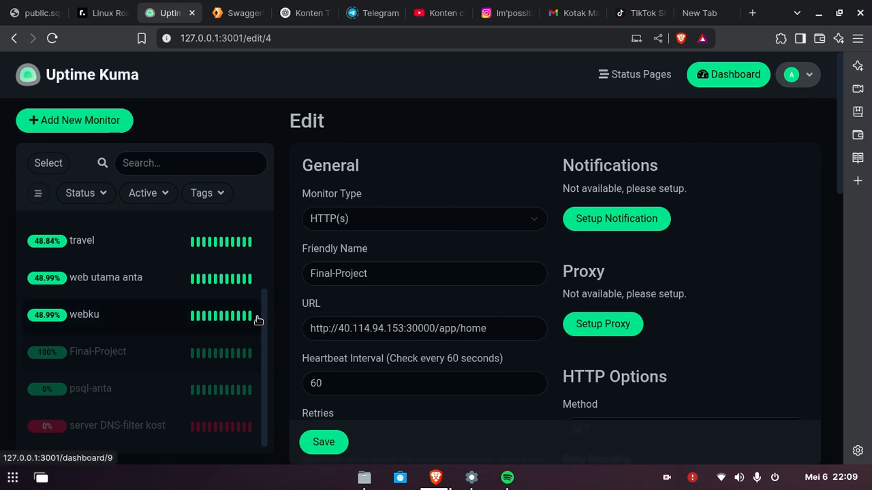
left_click(121, 429)
- Examine the "psql-anta" monitor's edit settings, from its TCP port type, hostname and port through to the advanced options
left_click(103, 388)
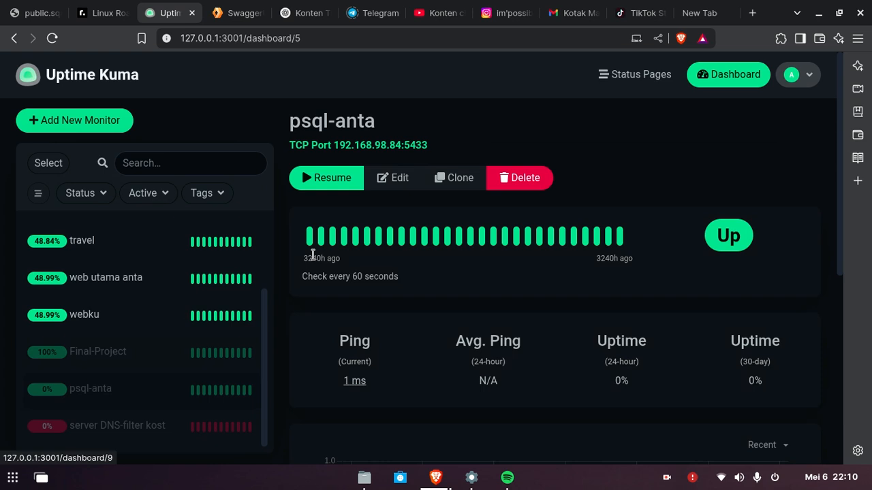
left_click(401, 180)
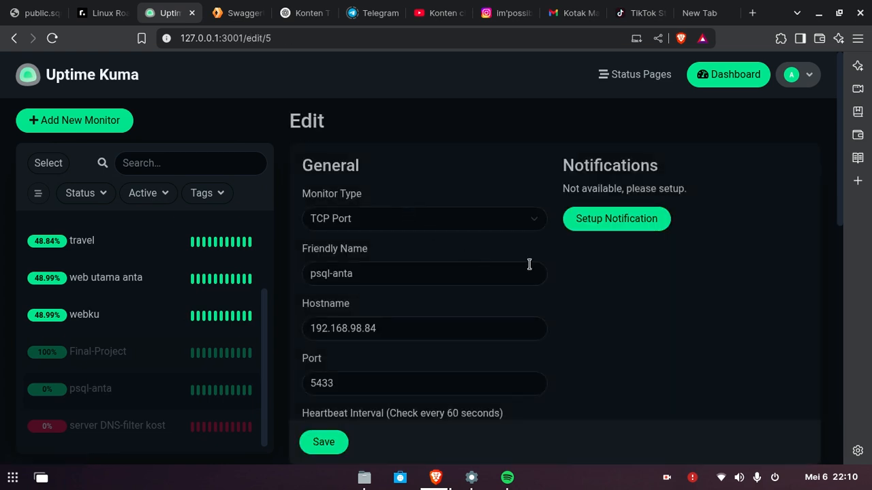
left_click(398, 383)
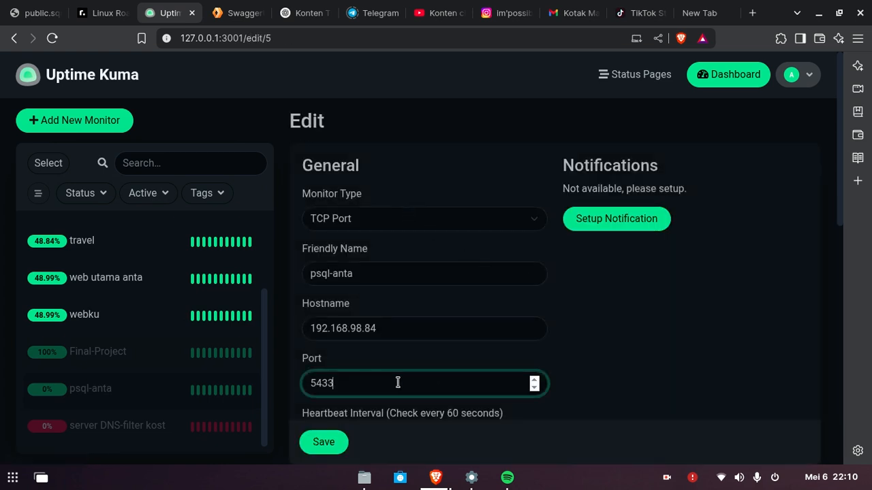
key("ctrl+a")
left_click(463, 225)
left_click(462, 224)
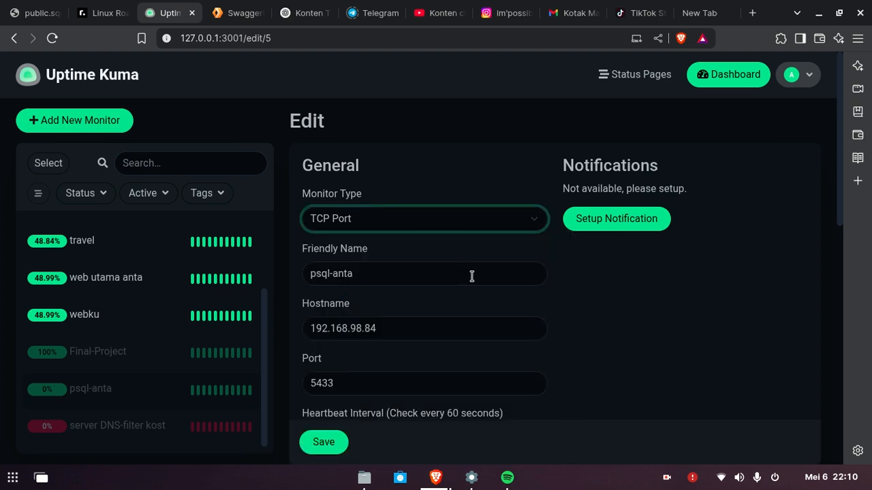
left_click_drag(838, 164, 845, 383)
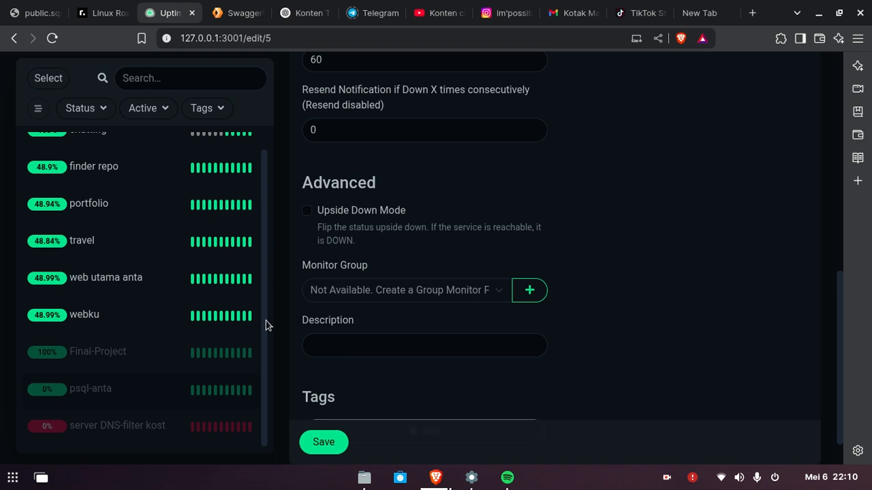
- Review the "server DNS-filter kost" monitor's status and event log, and return to the dashboard's quick stats
left_click(133, 429)
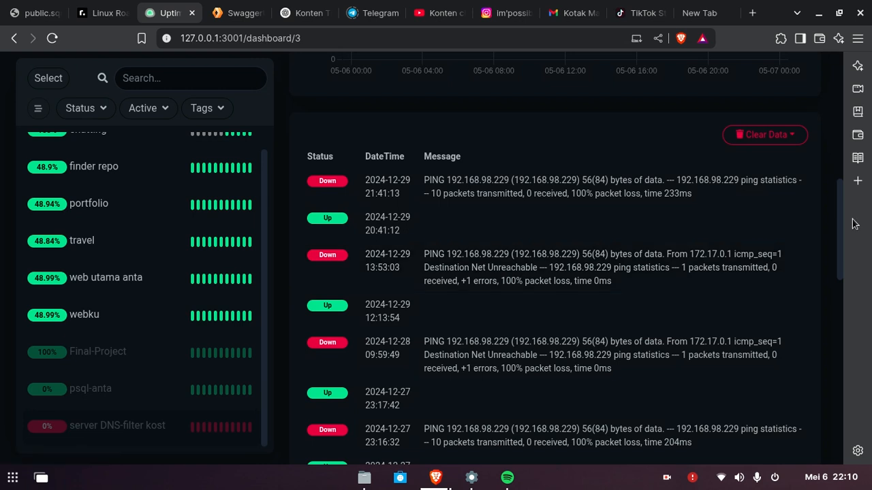
left_click_drag(840, 210, 819, 88)
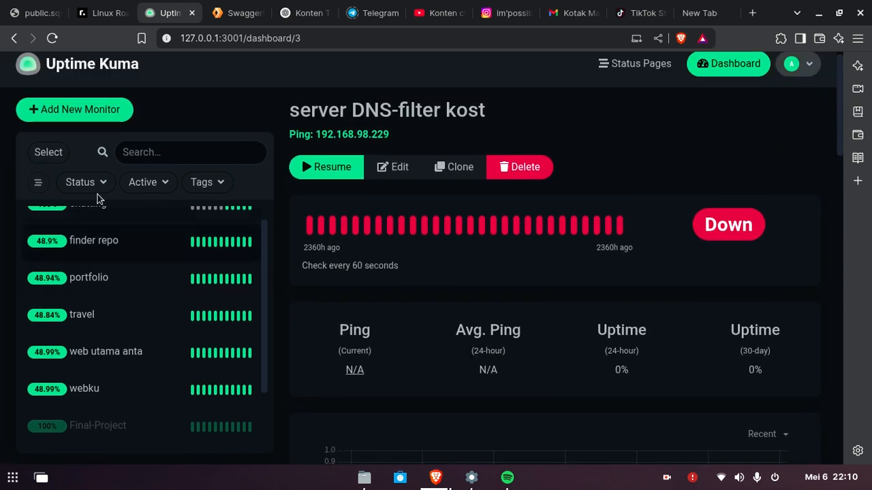
left_click(108, 67)
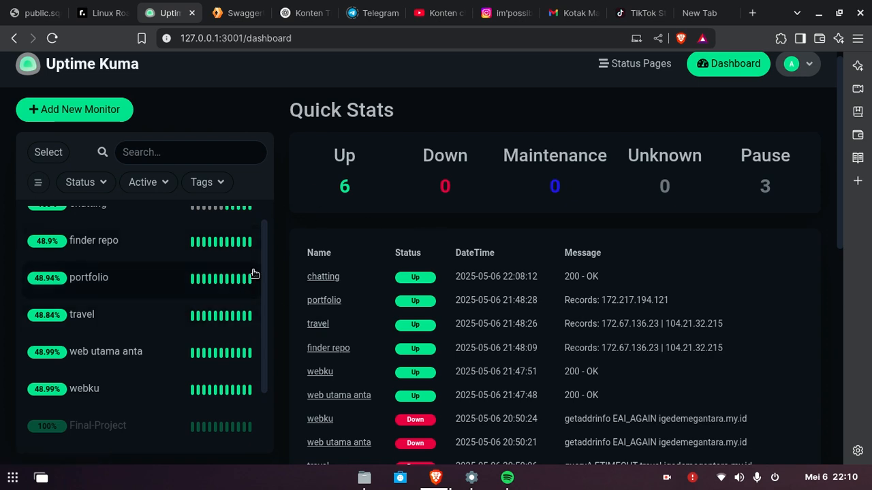
left_click_drag(266, 264, 266, 225)
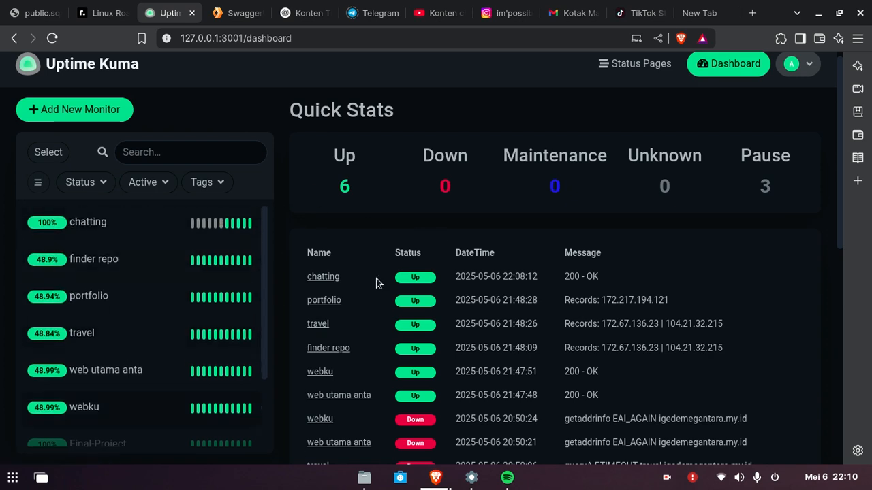
- Examine the options offered by the monitor list's Status, Active and Tags filters
left_click(157, 188)
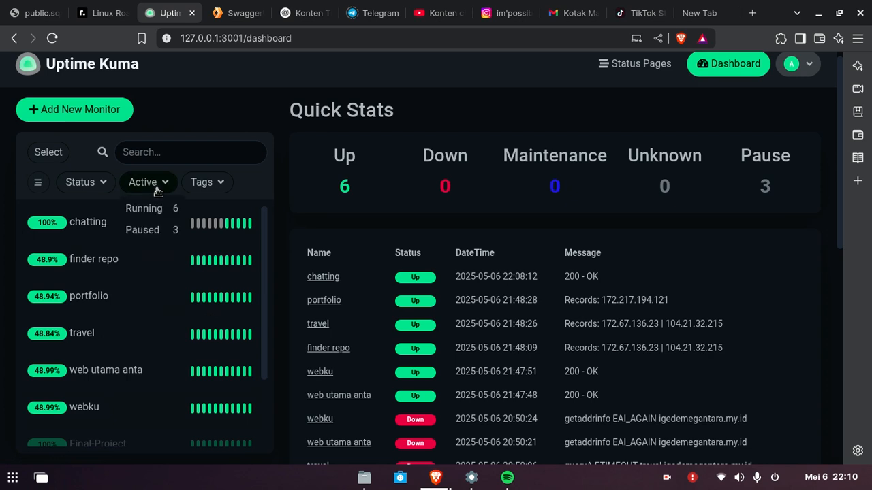
left_click(103, 187)
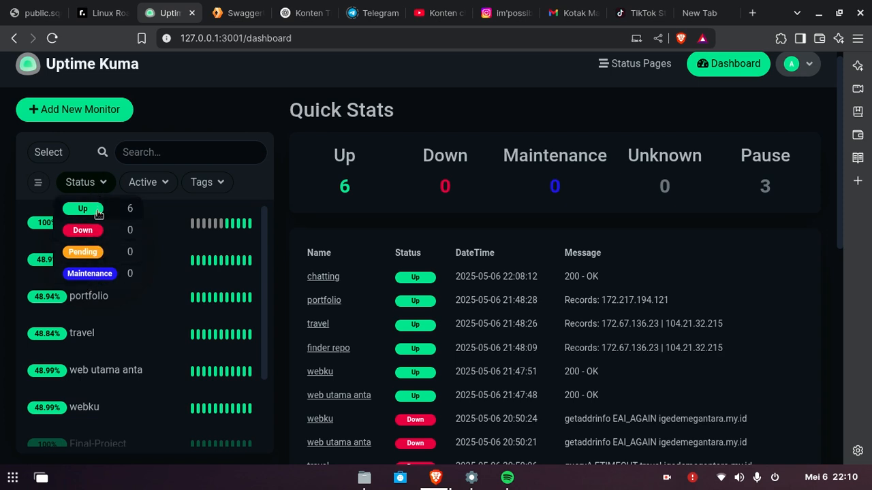
left_click(144, 186)
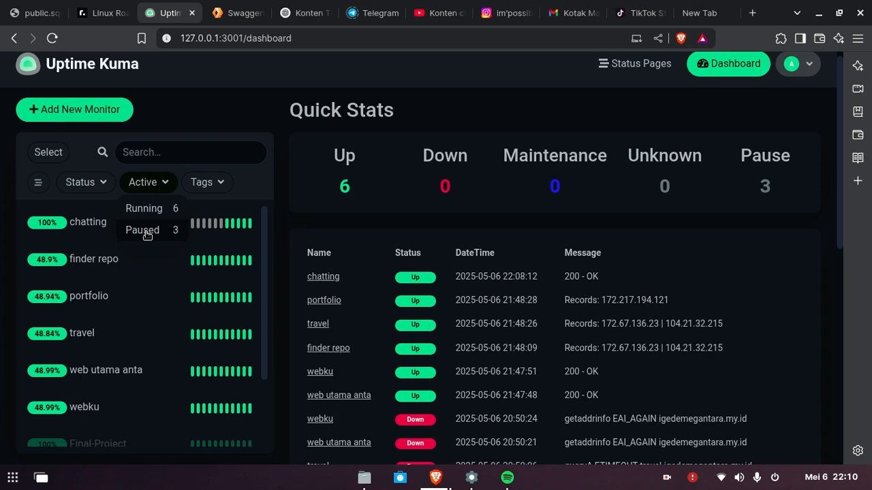
left_click(208, 194)
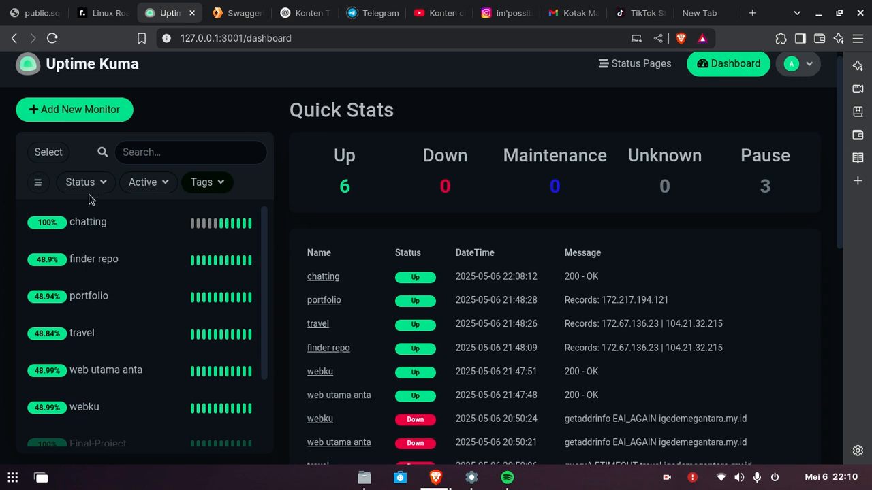
- Insert a "d" before "ra.my.id" in the "chatting" monitor's URL and save the monitor
left_click(115, 235)
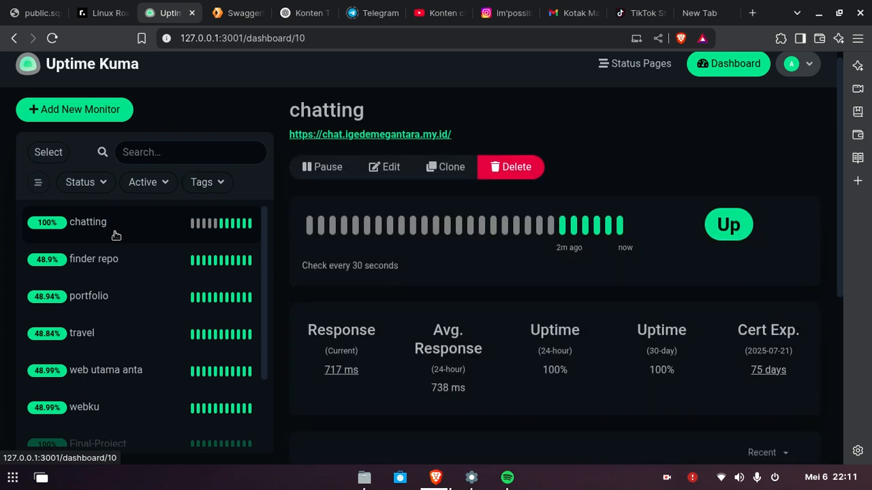
left_click(374, 176)
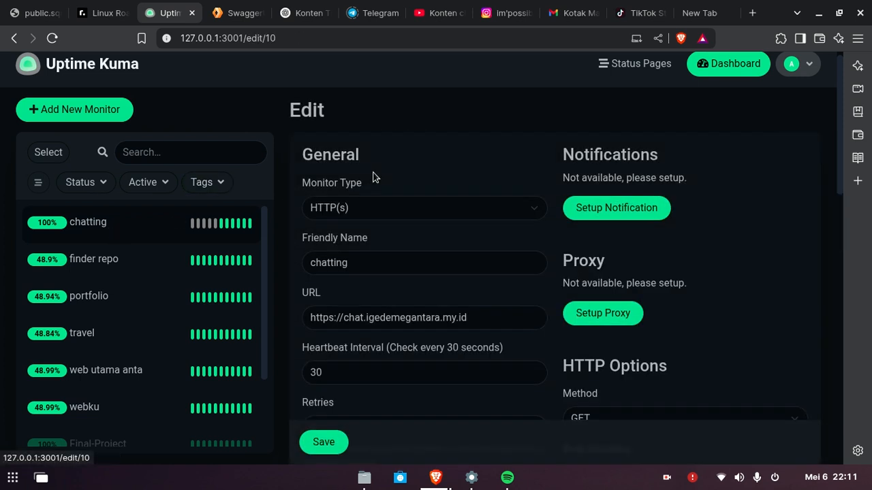
left_click(480, 320)
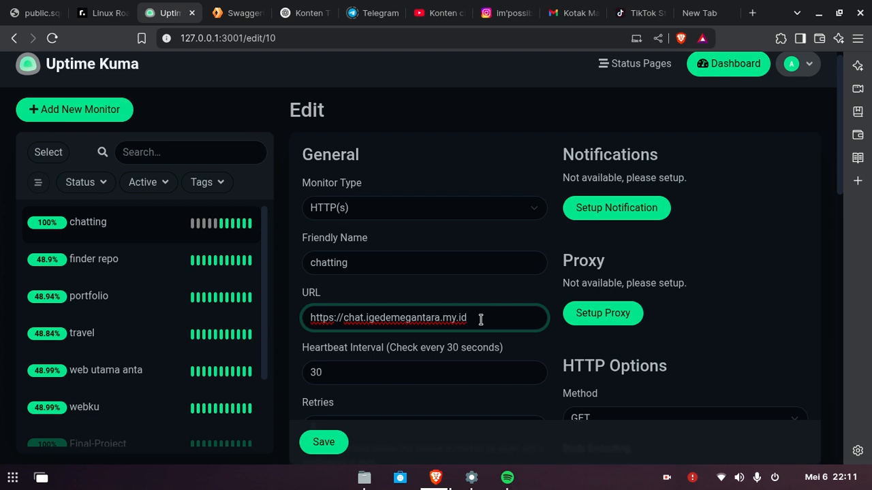
left_click(431, 318)
type("d")
left_click(321, 444)
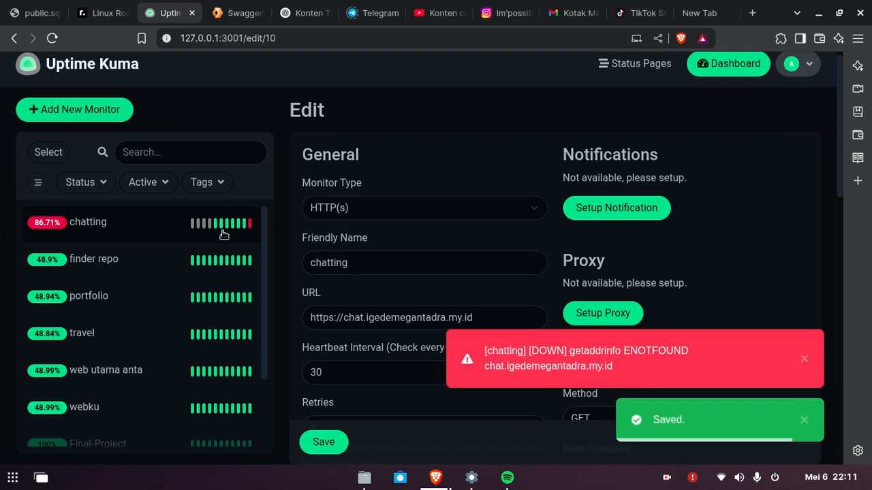
- Filter the monitor list by Down status, and add Up to the status filter
left_click(113, 184)
left_click(106, 223)
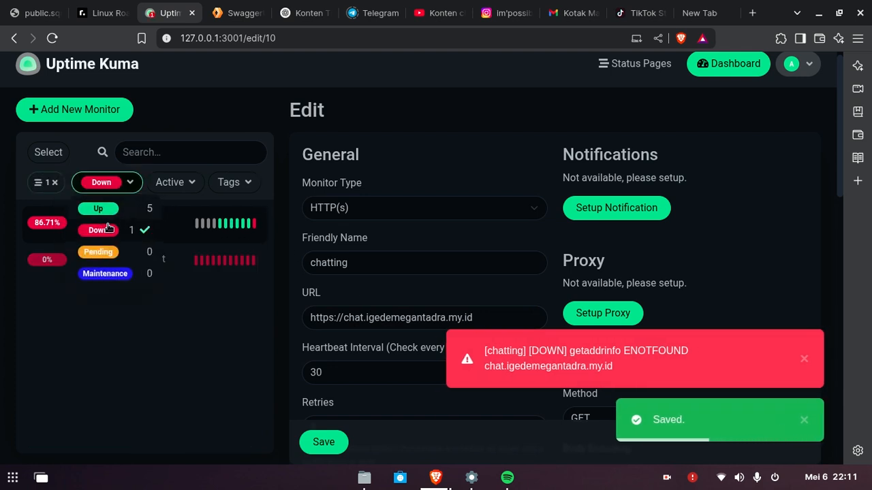
left_click(120, 368)
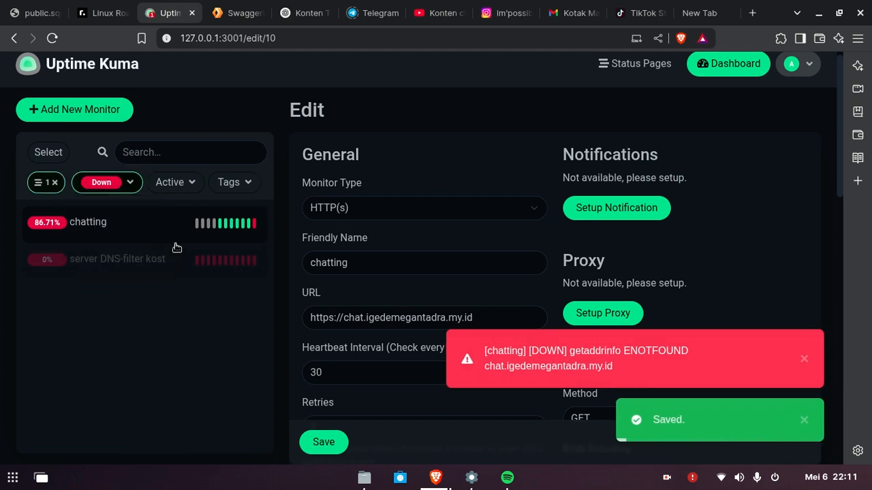
left_click(122, 186)
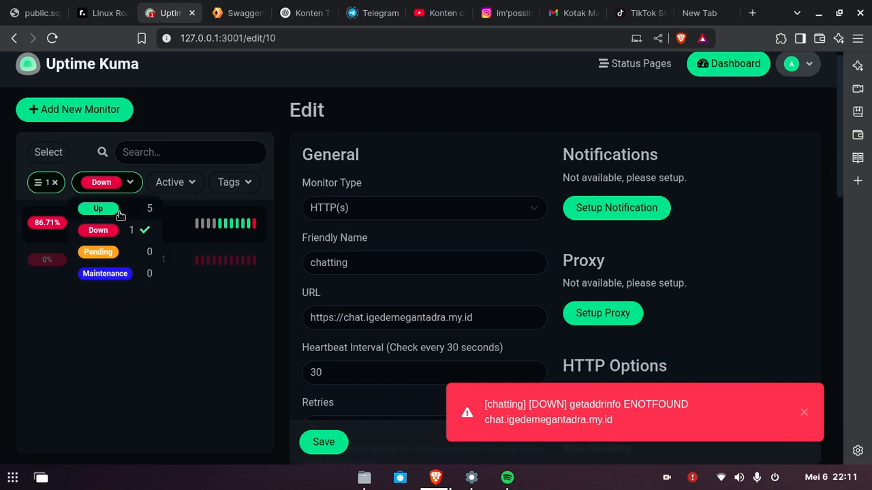
left_click(120, 213)
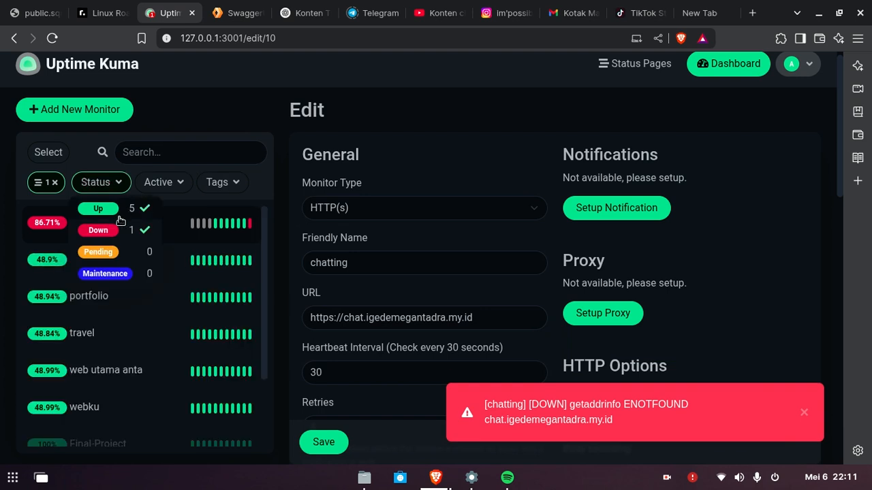
- Remove the extra "d" before "ra.my.id" from the "chatting" monitor's URL and save the monitor
left_click(68, 222)
left_click(381, 179)
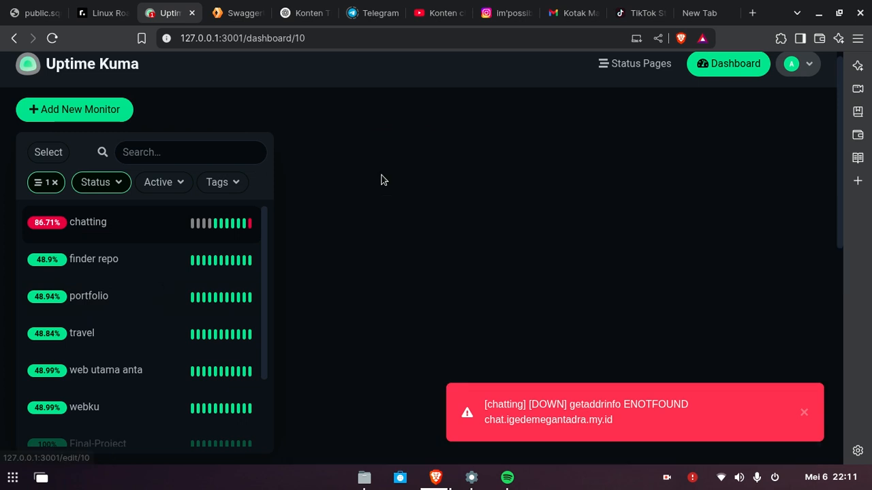
left_click(438, 318)
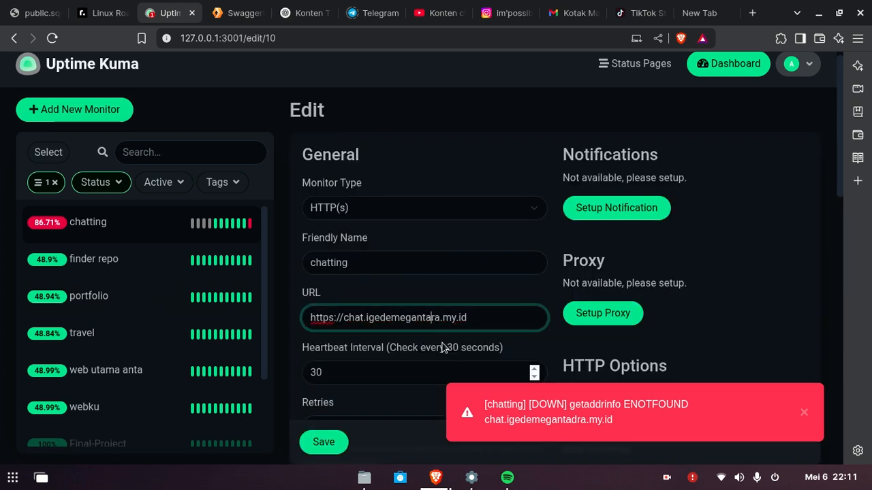
key("BackSpace")
left_click(313, 450)
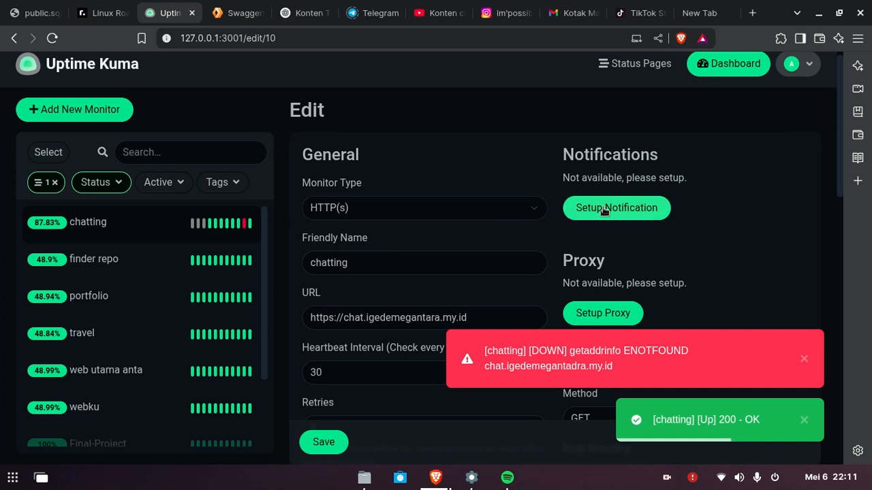
- Review the filtered monitor list, the "server DNS-filter kost" monitor and the "chatting" monitor's heartbeat bar
left_click_drag(267, 235, 275, 361)
left_click(268, 228)
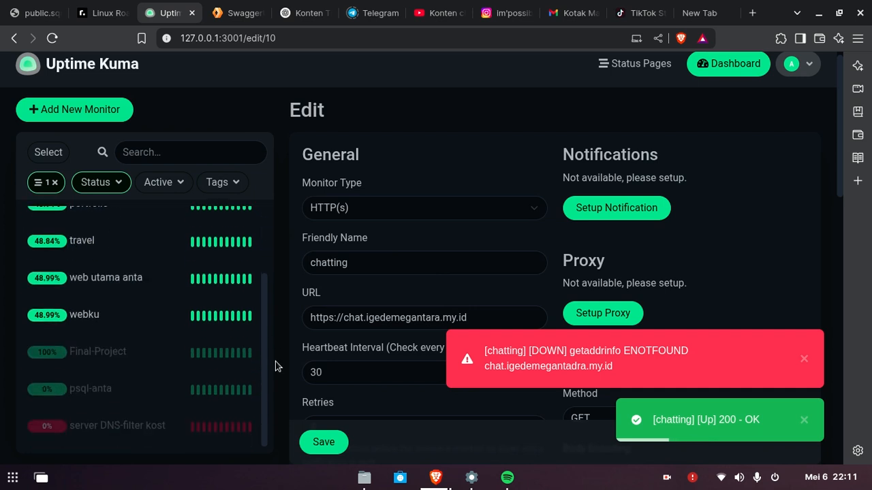
left_click(121, 427)
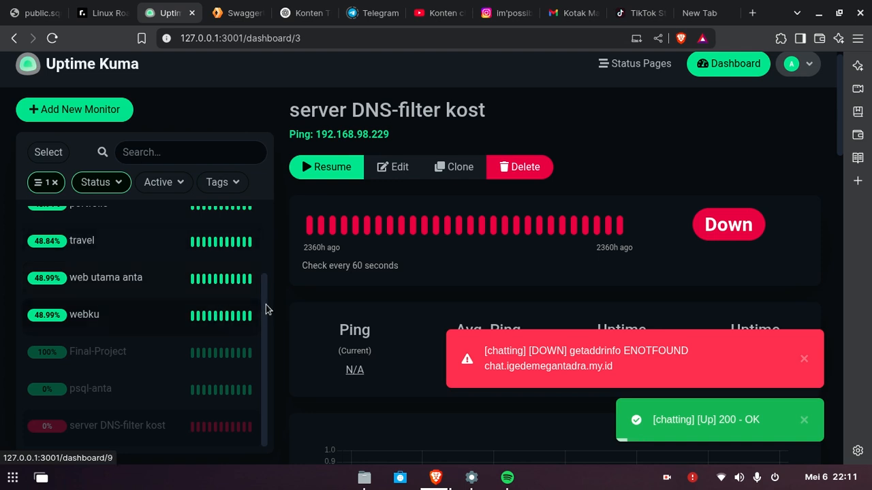
scroll(257, 257, "up", 3)
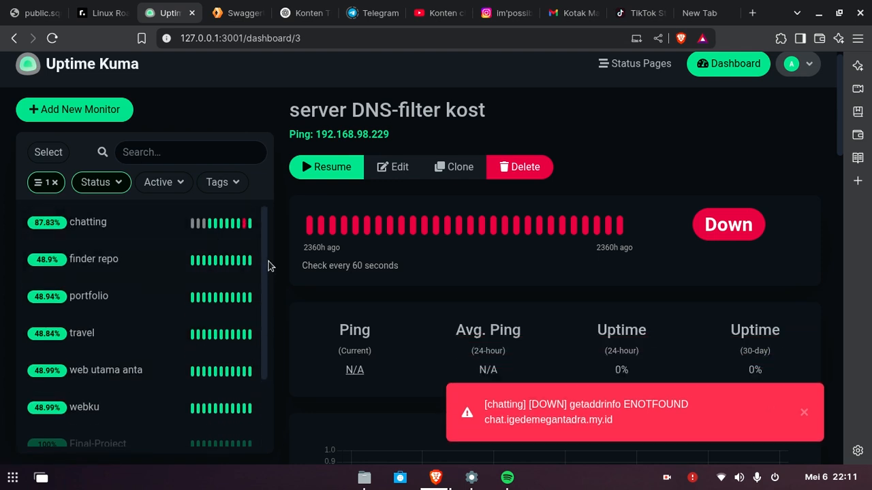
left_click_drag(265, 252, 168, 227)
left_click(167, 227)
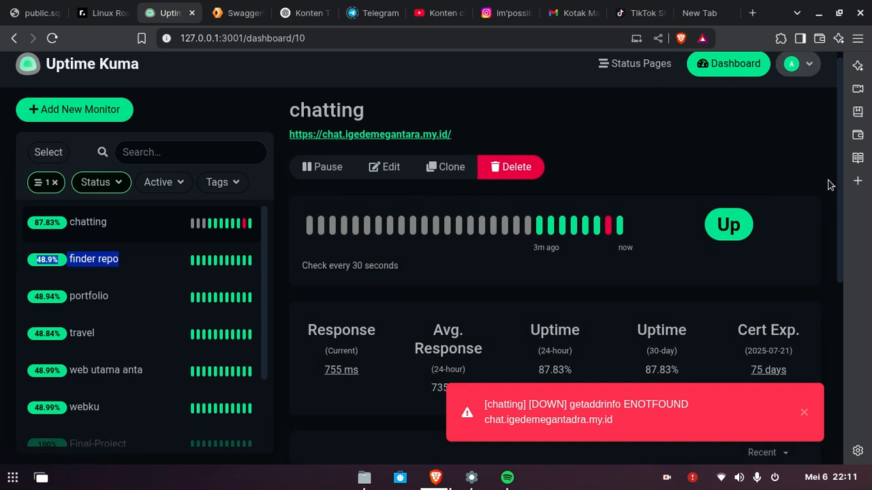
- Check the account menu and review the dashboard's quick stats and event list
scroll(841, 105, "up", 1)
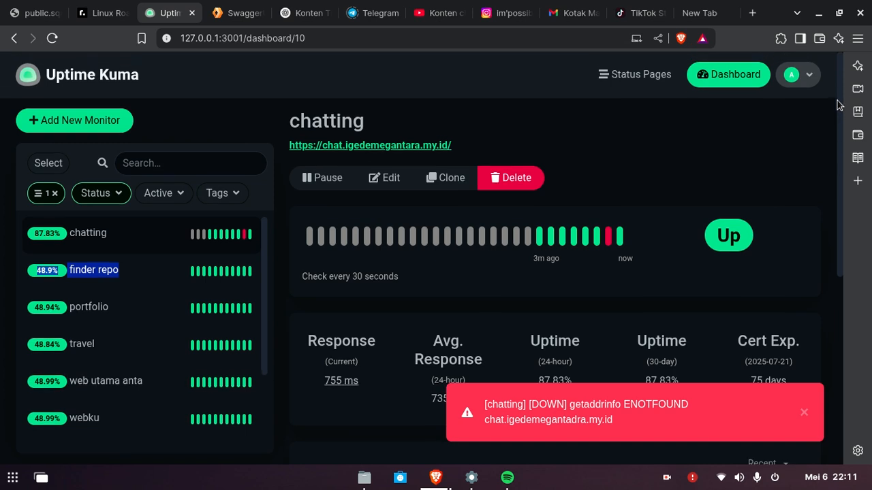
left_click(802, 77)
left_click(719, 102)
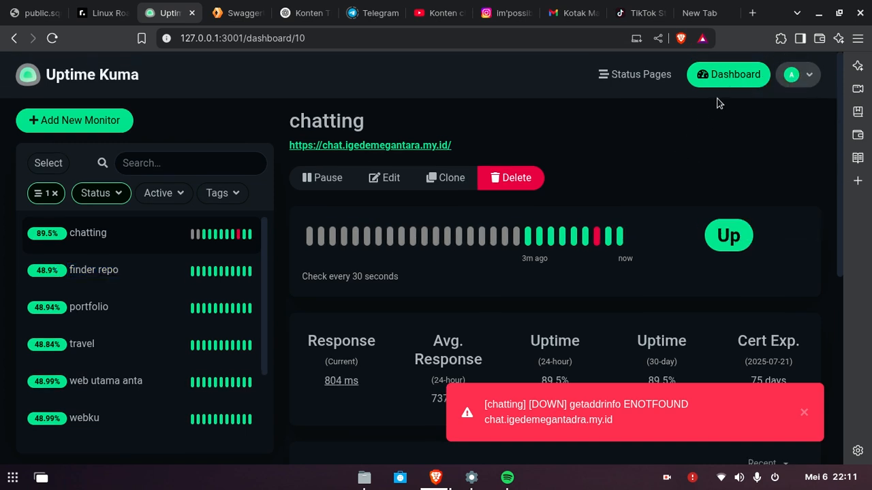
left_click(722, 80)
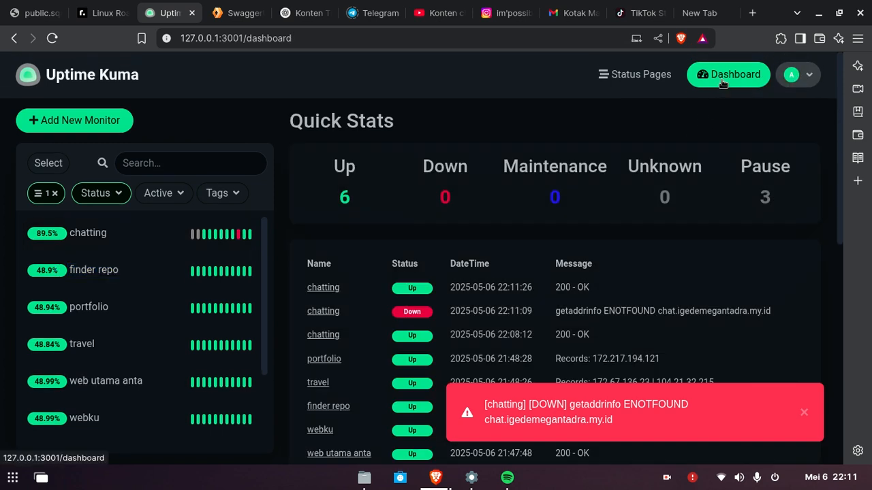
- Open the "OFF" status page from the status page list and copy its address
left_click(636, 79)
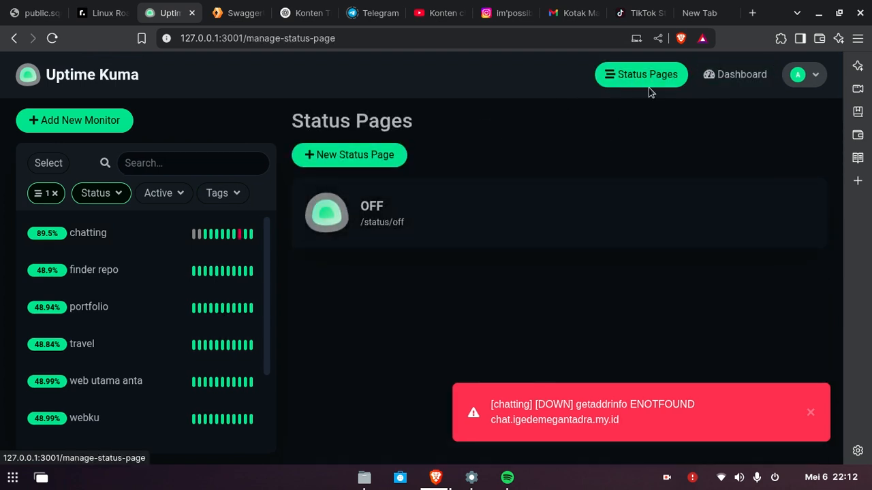
left_click(449, 219)
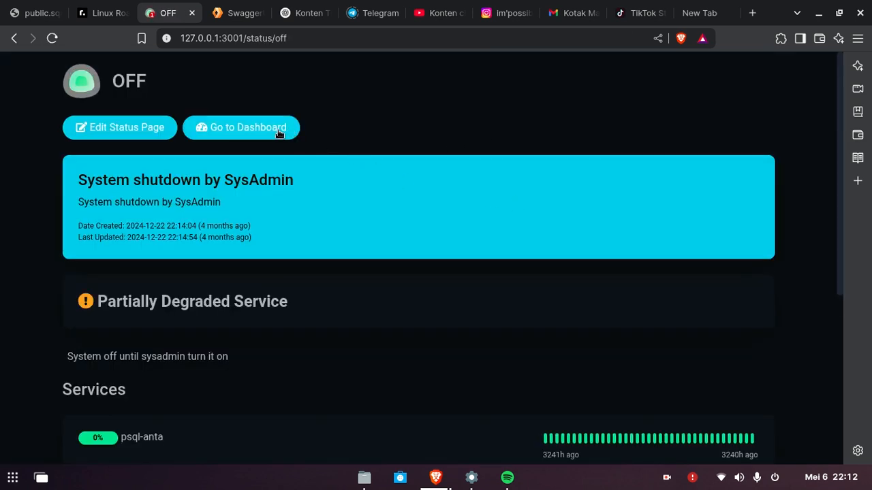
left_click(295, 41)
key("ctrl+c")
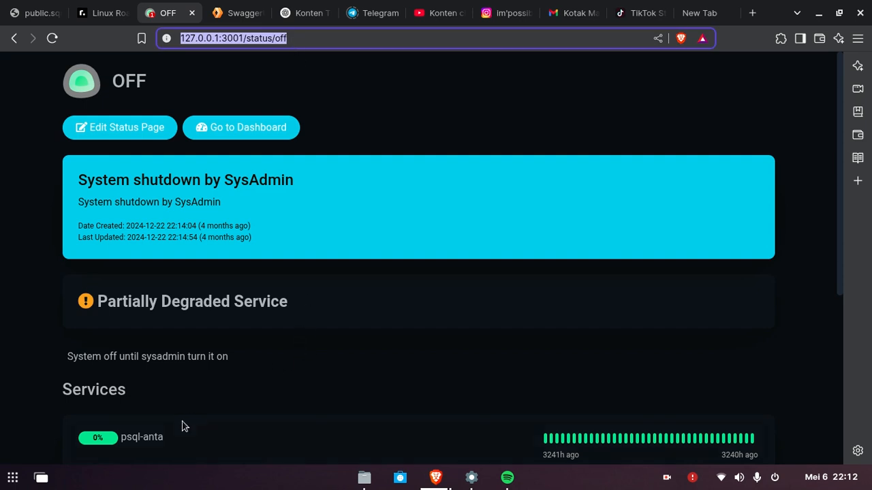
- Open the copied status page address in a new tab of the private browser window
mouse_move(436, 477)
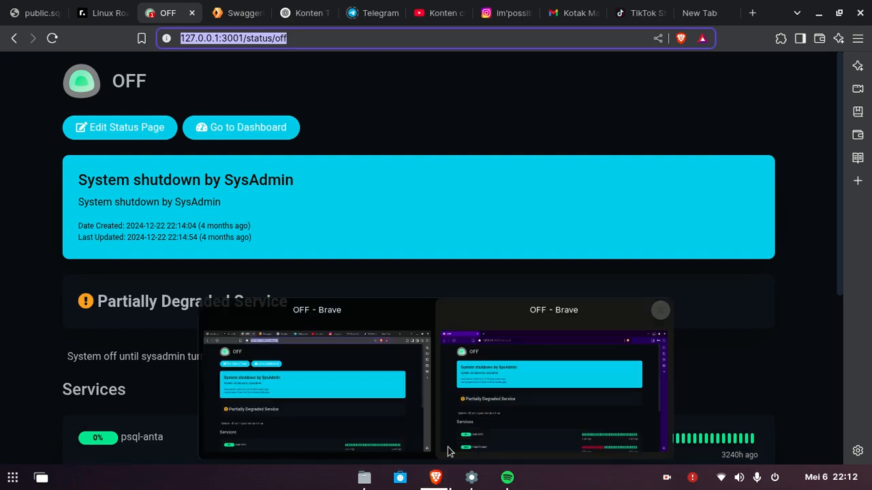
left_click(496, 406)
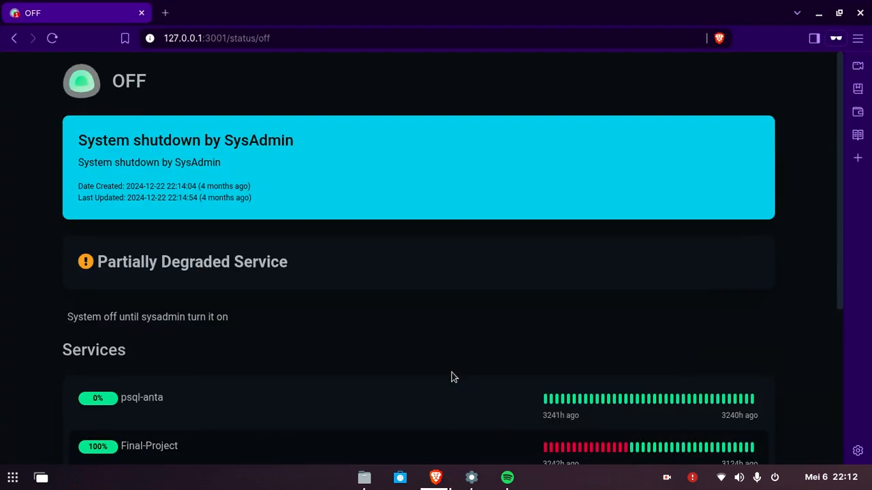
left_click(165, 13)
key("ctrl+v")
key("Return")
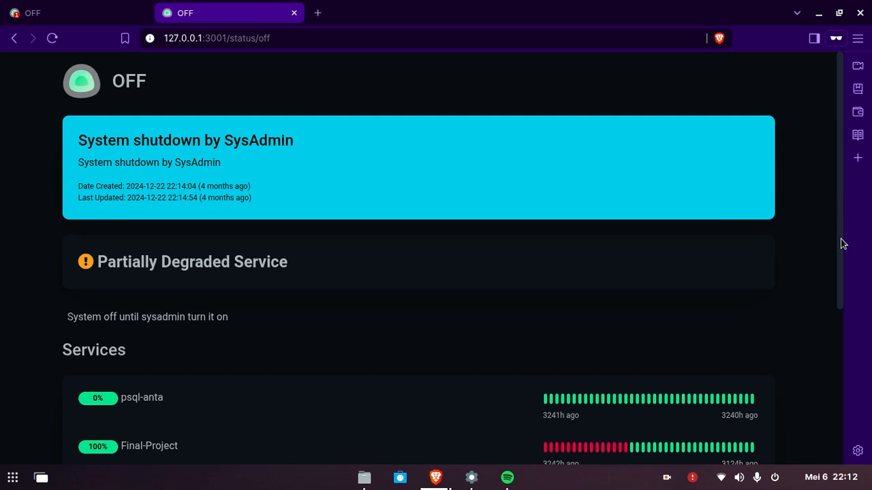
- Examine the services and heartbeat bars on the public "OFF" status page, and switch back to the main browser window
left_click_drag(842, 276, 843, 387)
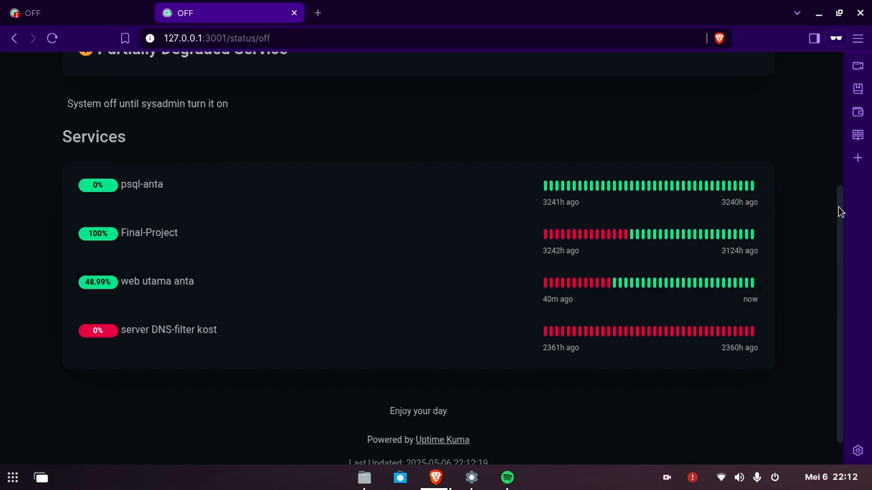
left_click_drag(839, 212, 834, 82)
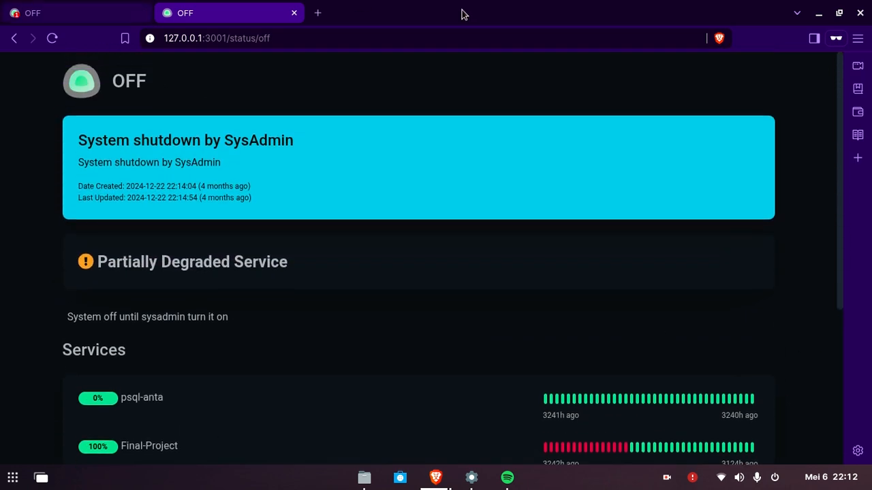
key("alt+Tab")
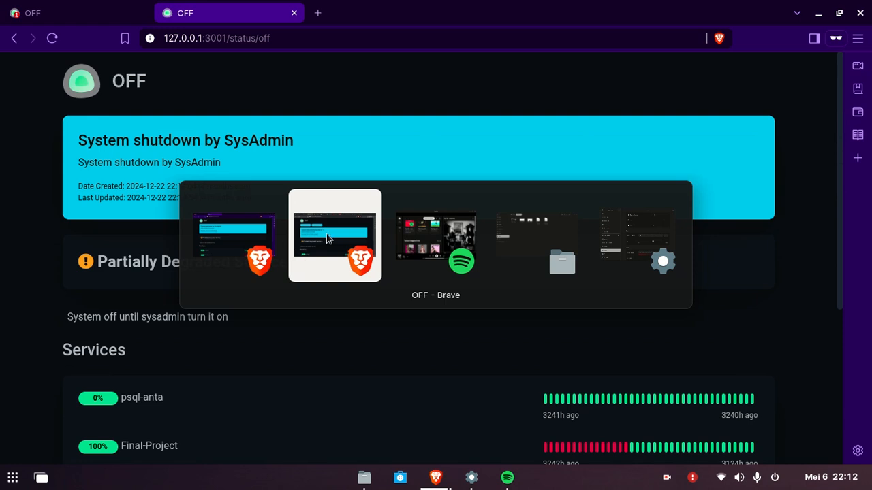
- Return from the "OFF" status page to the management area and start scheduling a new maintenance
left_click(297, 240)
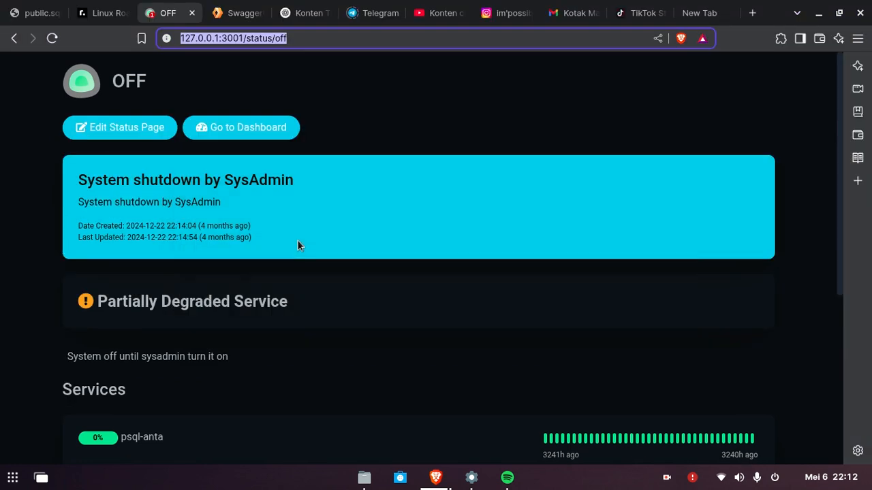
left_click(289, 228)
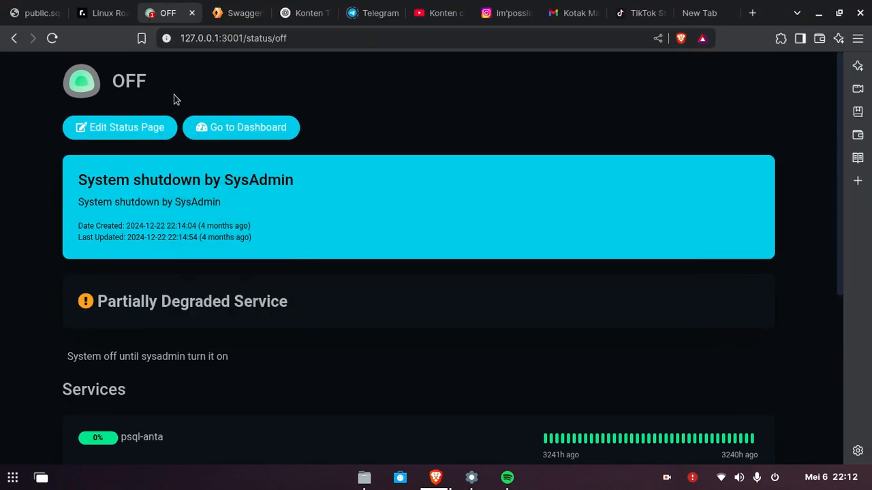
left_click(232, 125)
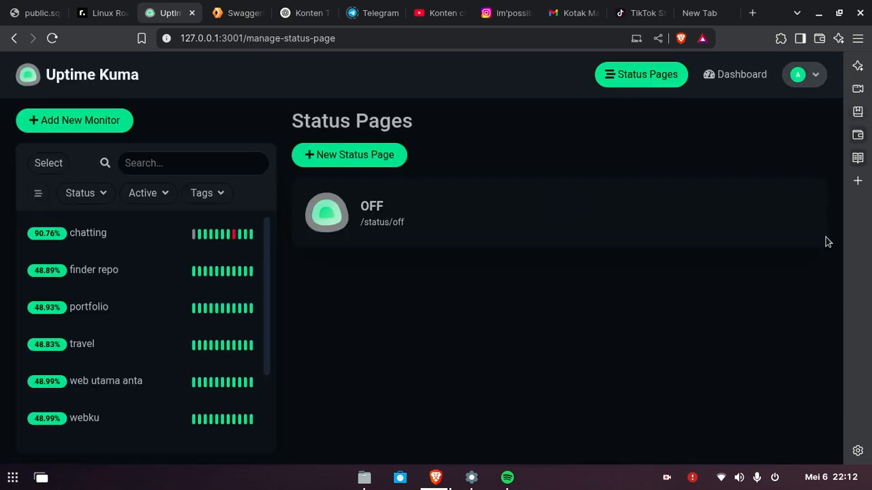
left_click(815, 88)
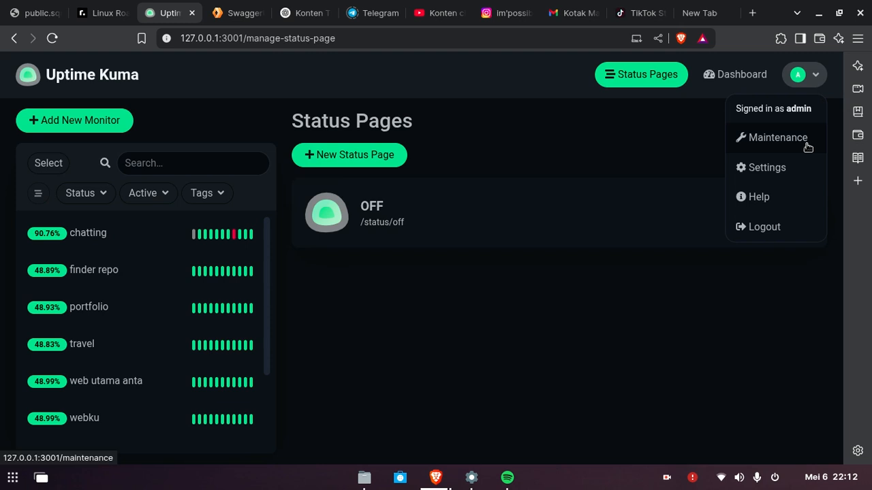
left_click(779, 142)
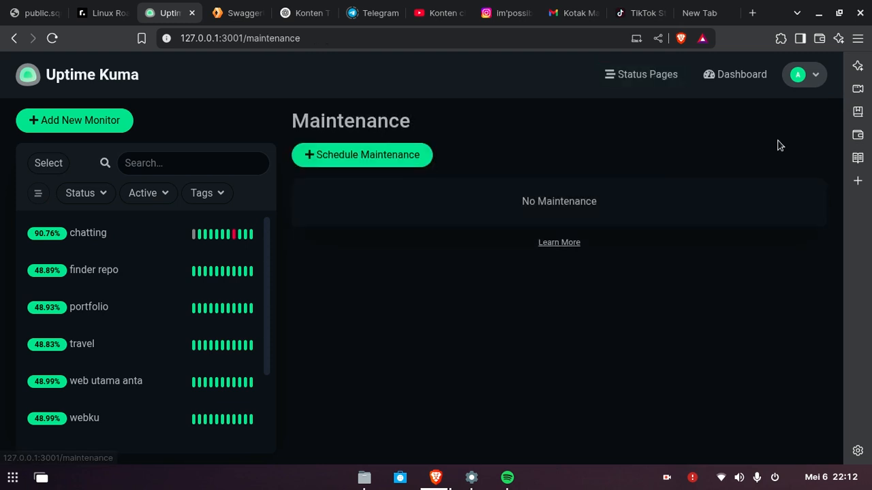
left_click(398, 159)
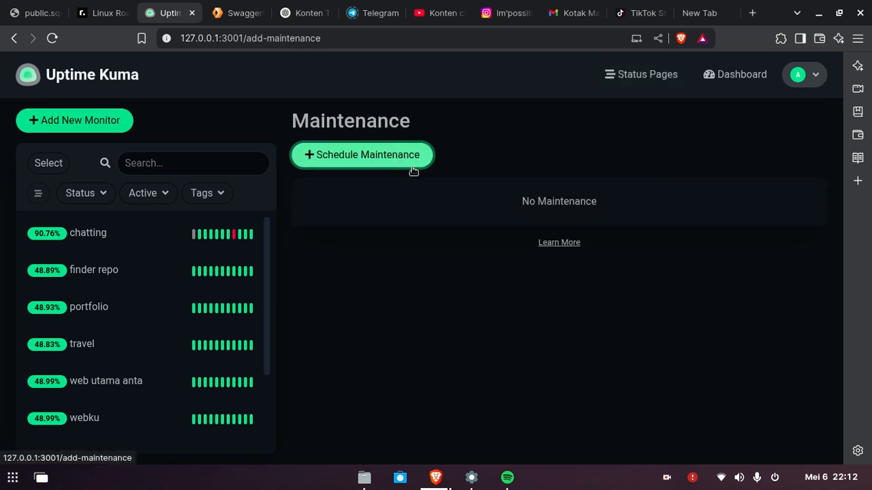
- Title the maintenance "MT restore" and enter "contoh" as its description
left_click(415, 189)
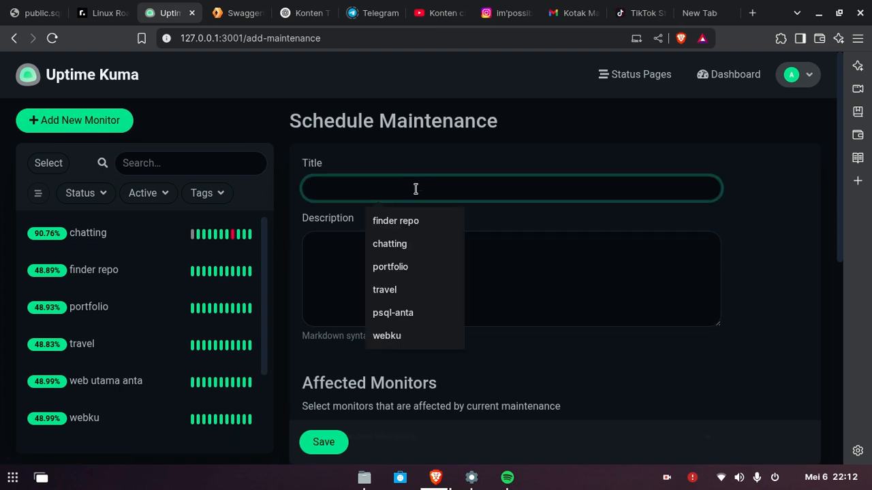
type("MT")
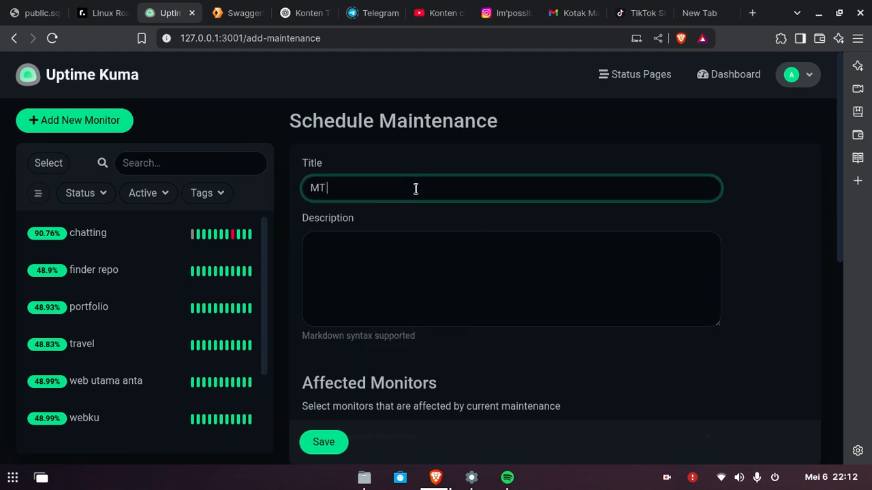
type(" restore")
left_click(407, 250)
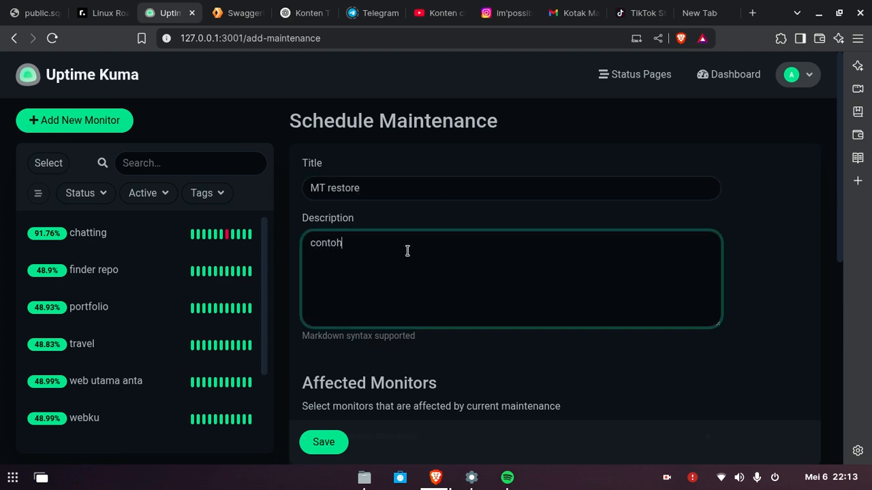
- Add chatting, Final-Project and portfolio as the monitors affected by the maintenance
left_click_drag(836, 175, 837, 284)
left_click(547, 236)
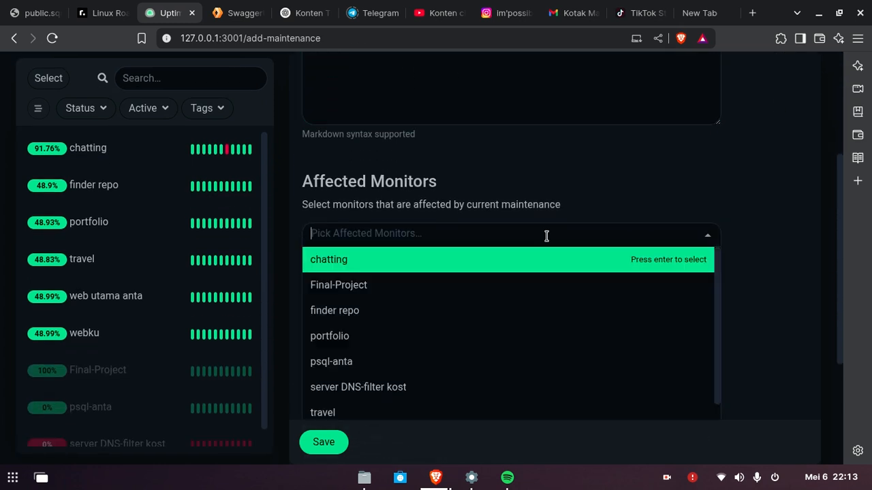
left_click(394, 267)
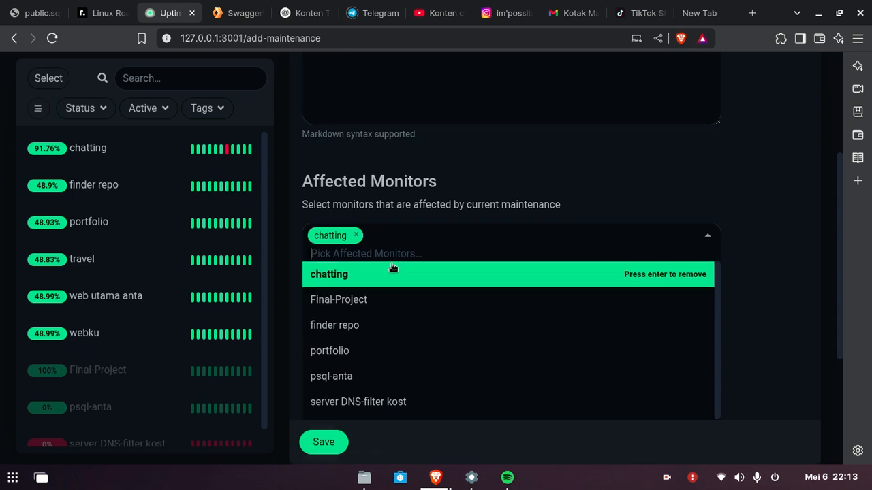
left_click(373, 308)
left_click(371, 350)
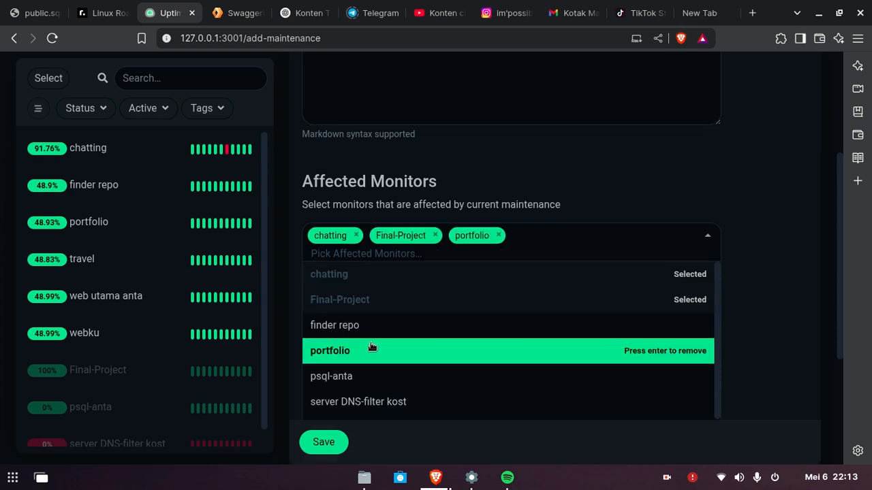
left_click(581, 199)
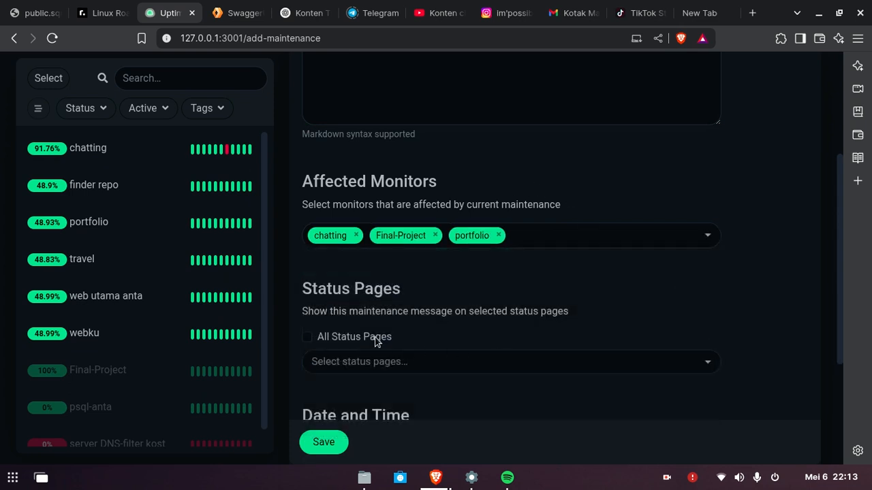
- Show the maintenance message only on the "OFF" status page, leaving All Status Pages disabled
left_click(307, 338)
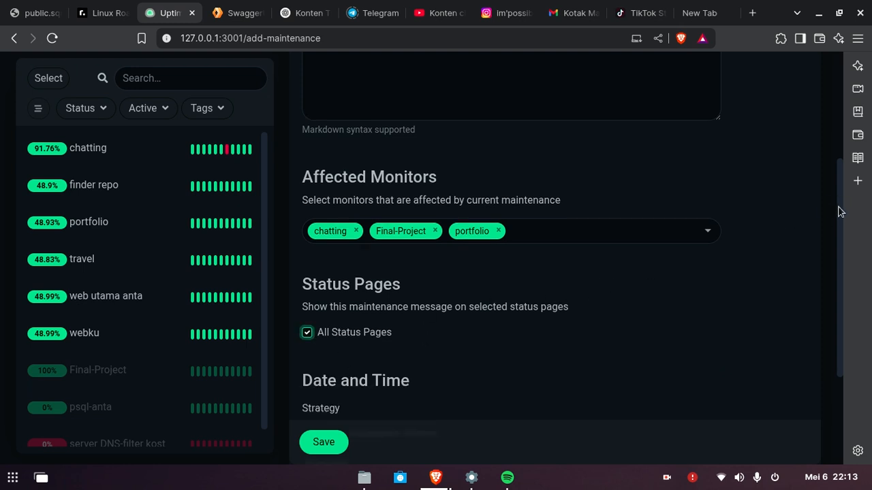
left_click_drag(836, 202, 841, 280)
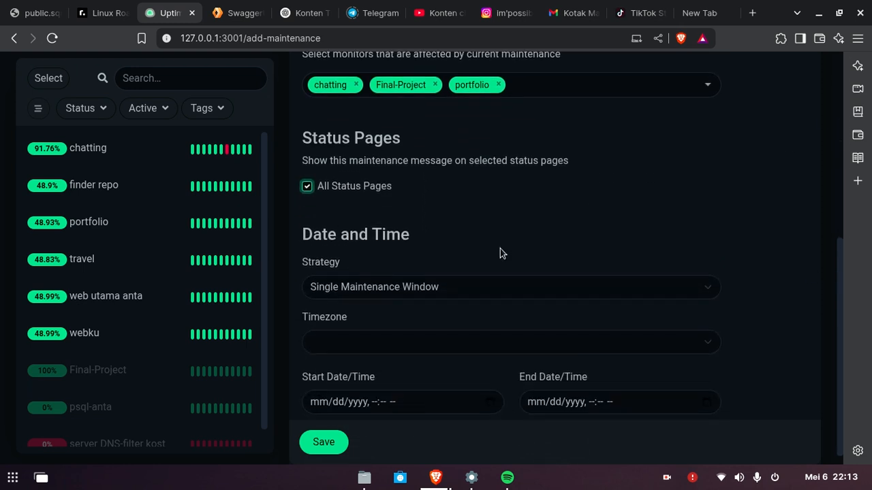
left_click(307, 186)
left_click(348, 214)
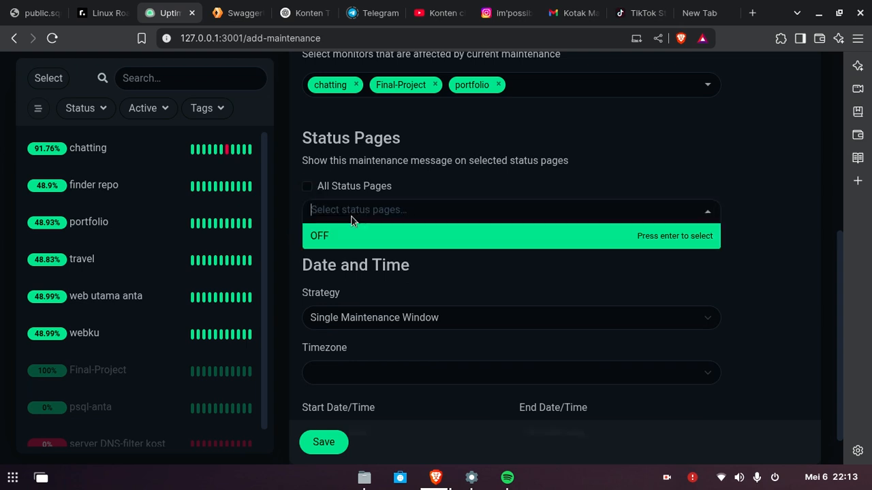
left_click(359, 242)
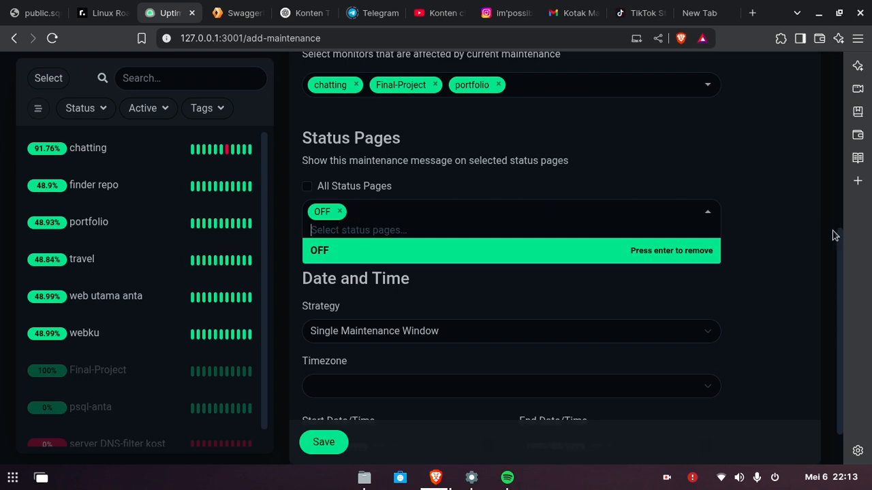
- Set the maintenance strategy to Single Maintenance Window and the timezone to (UTC+07:00) Asia/Jakarta
left_click_drag(839, 245, 837, 275)
left_click(412, 281)
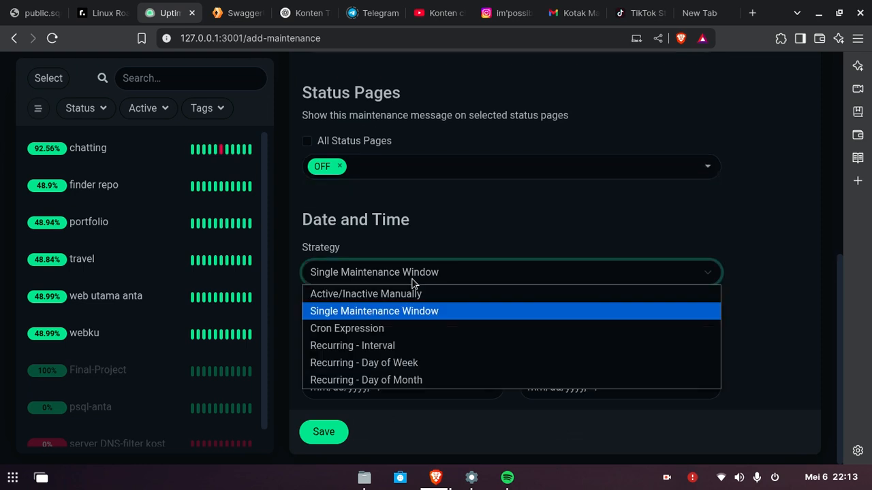
left_click(425, 315)
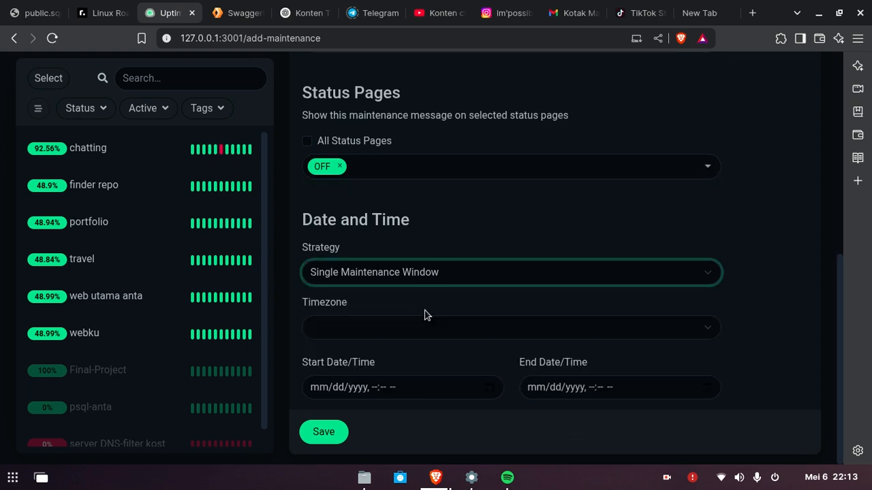
left_click(560, 337)
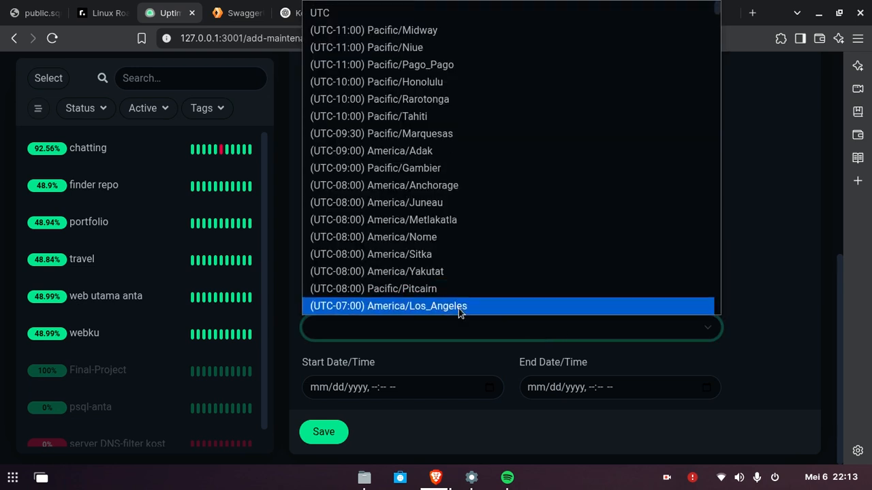
scroll(424, 198, "up", 1)
scroll(425, 199, "down", 2)
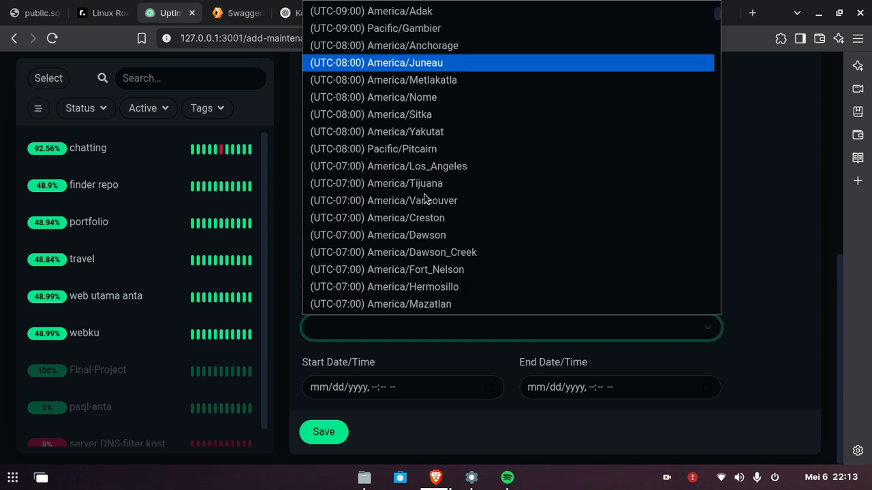
scroll(426, 198, "up", 1)
left_click_drag(717, 20, 715, 260)
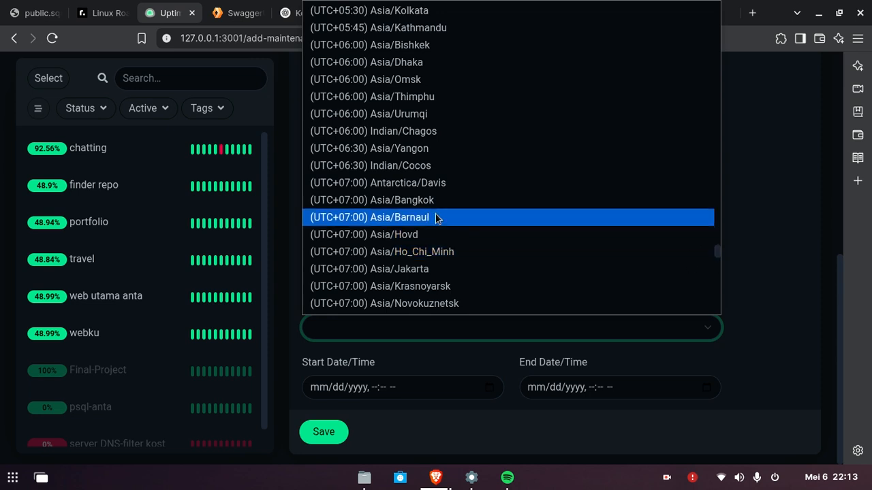
left_click(440, 269)
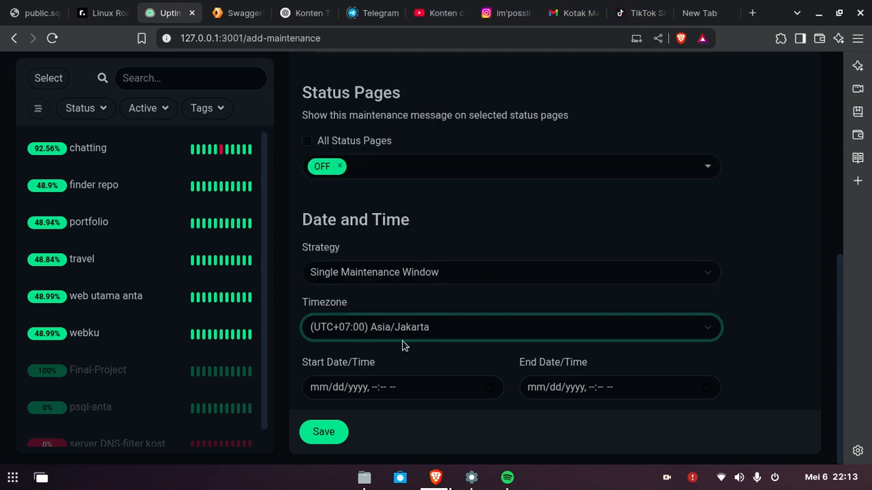
- Set the maintenance start date to 05/07/2025
left_click(391, 388)
left_click(315, 395)
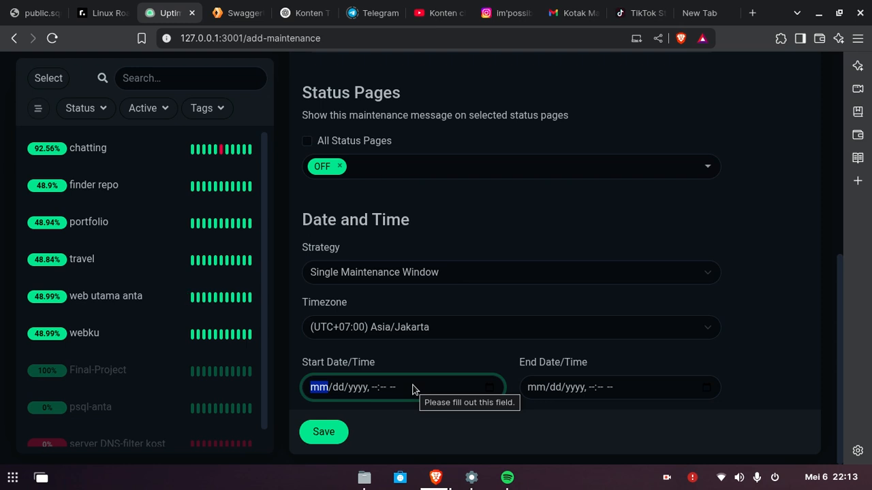
type("07")
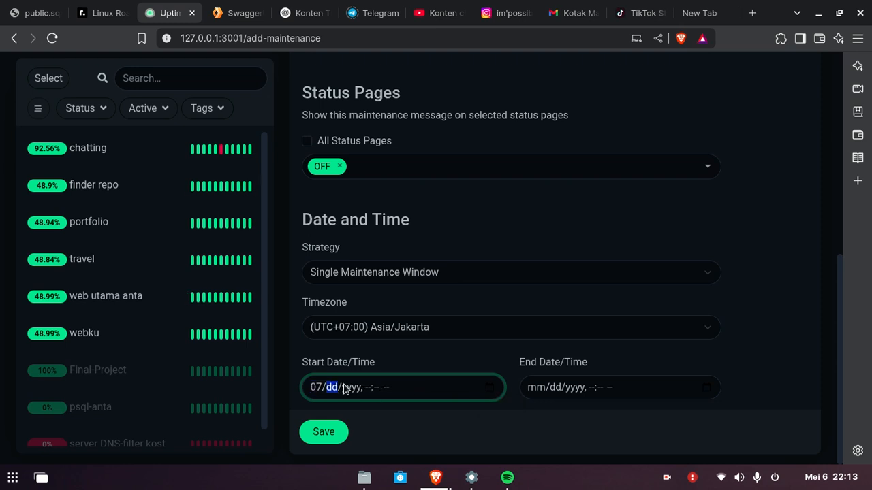
left_click(316, 387)
type("5/07/")
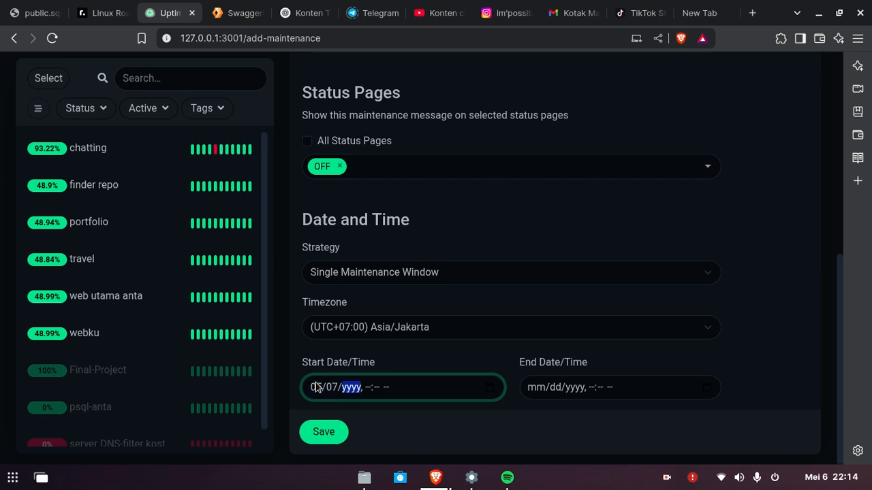
type("2025")
- Set the maintenance end date to 05/08/2025 and try to save the schedule
left_click(538, 388)
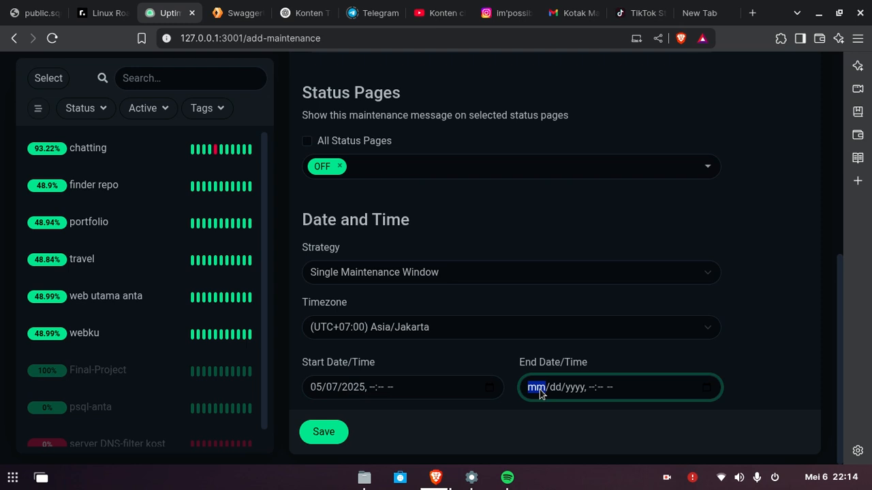
type("05/08/2025, --:-- --")
left_click(322, 430)
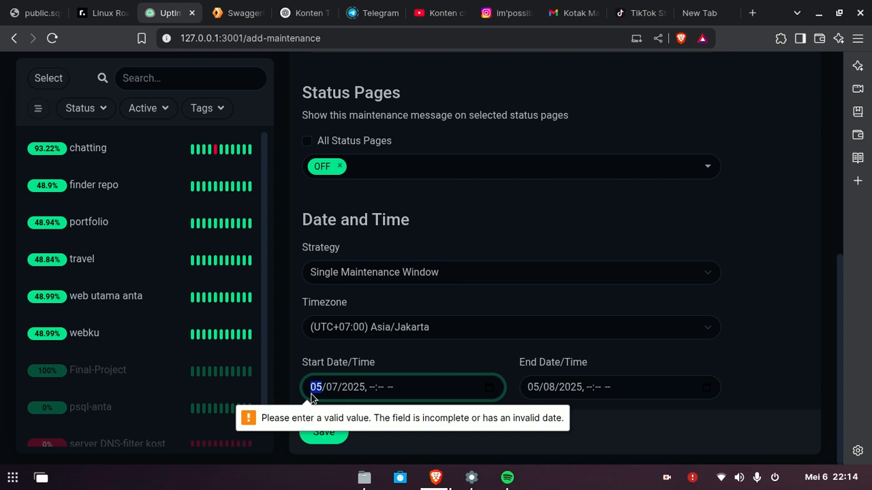
left_click(331, 432)
- Set the maintenance start time to 02:19 AM
left_click(378, 389)
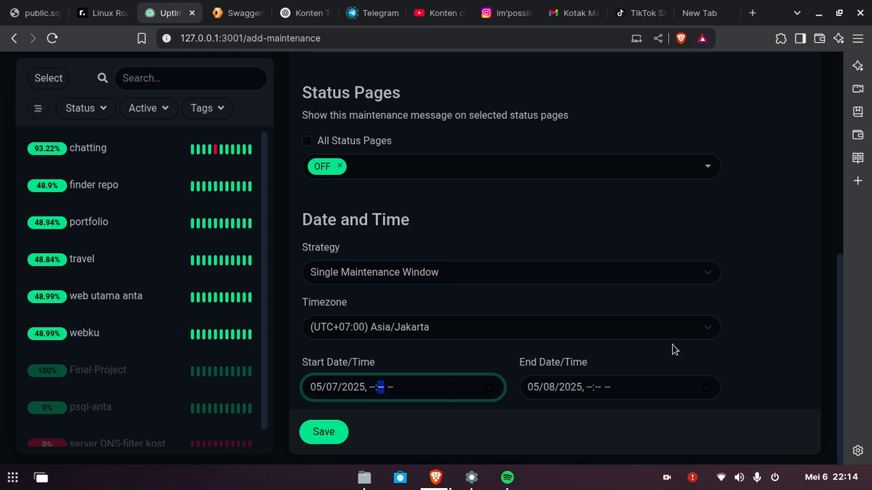
left_click(353, 388)
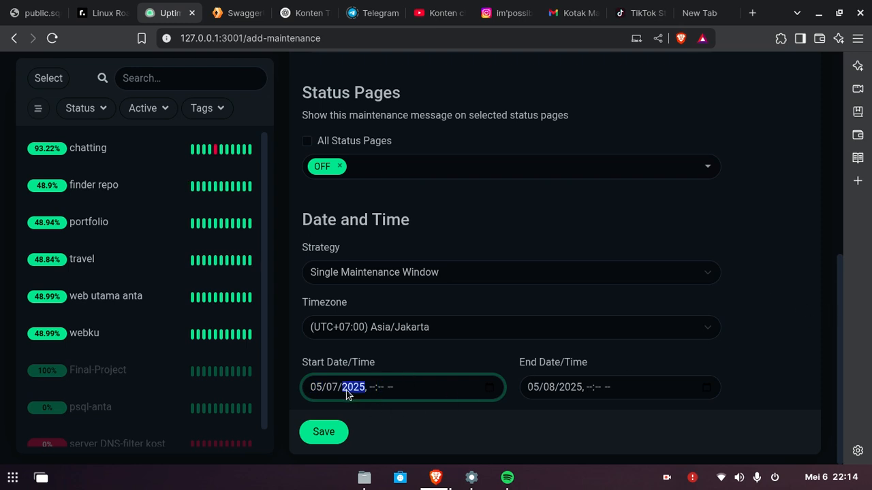
left_click(384, 393)
key("Left")
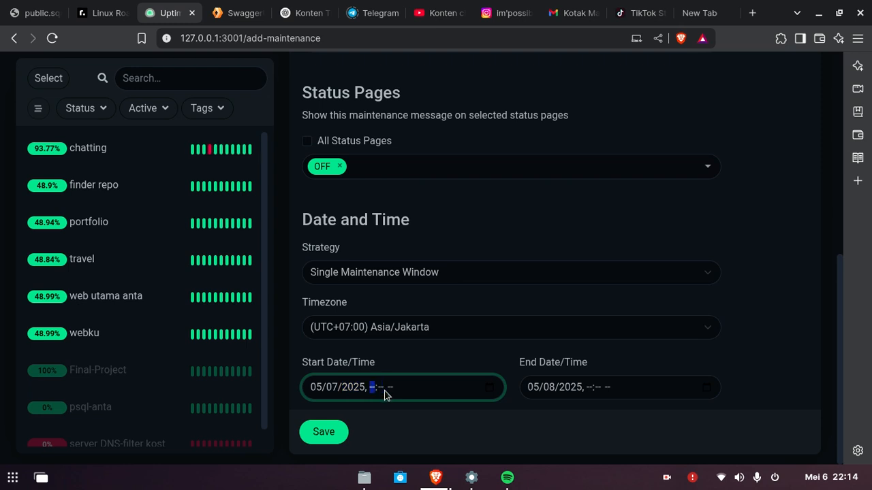
type("0219a")
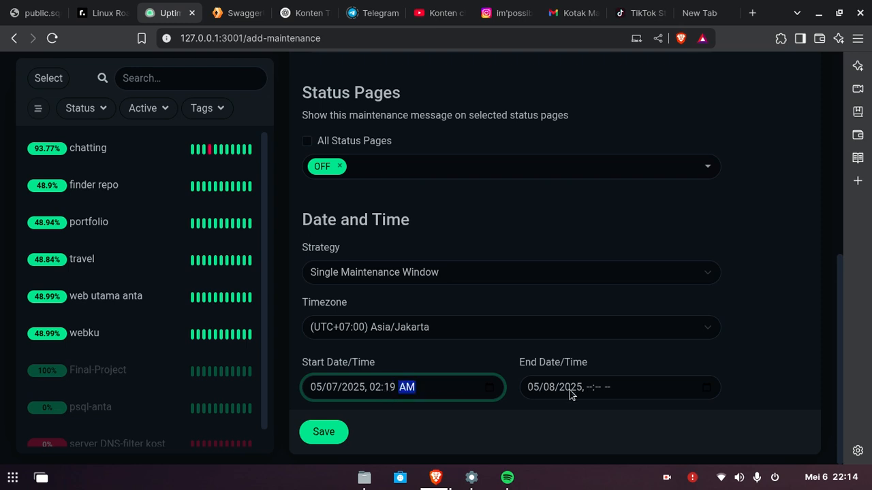
- Set the maintenance end time to 12:32 AM and save the scheduled maintenance
left_click(601, 394)
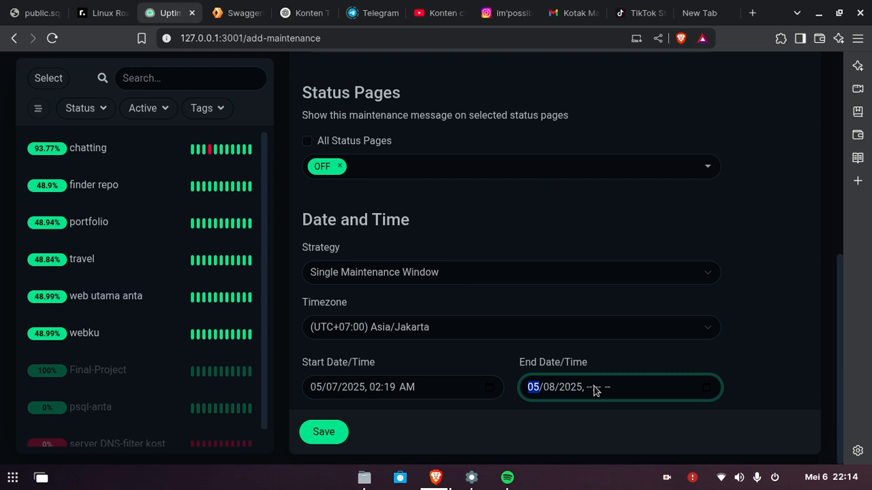
key("Tab")
key("Tab")
key("Tab")
type("1232a")
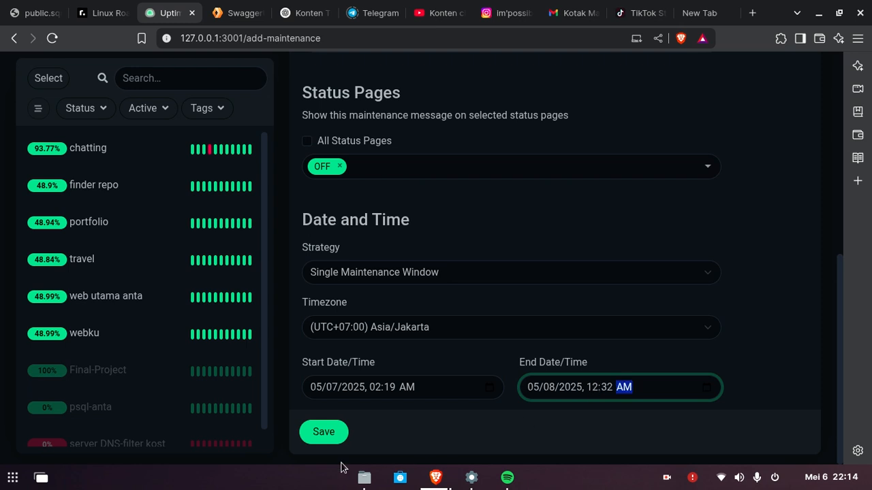
left_click(321, 437)
scroll(400, 327, "up", 2)
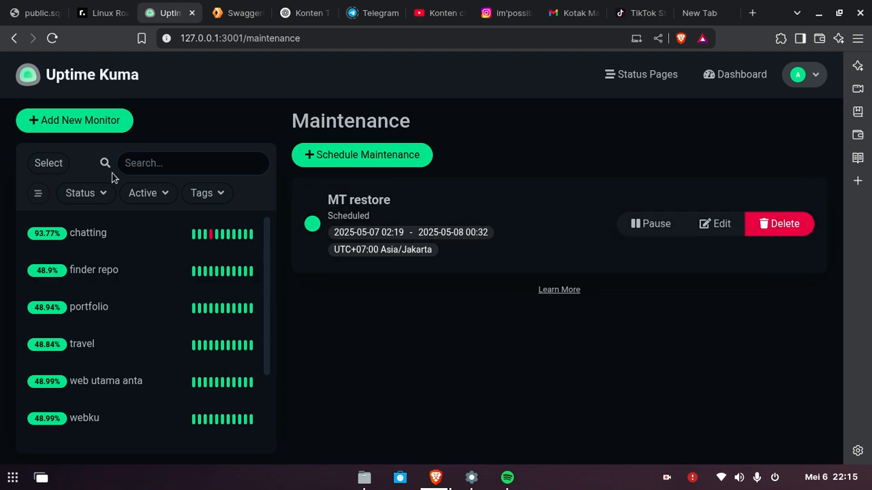
- View the edit form of the "MT restore" maintenance and return to the maintenance list
left_click(704, 226)
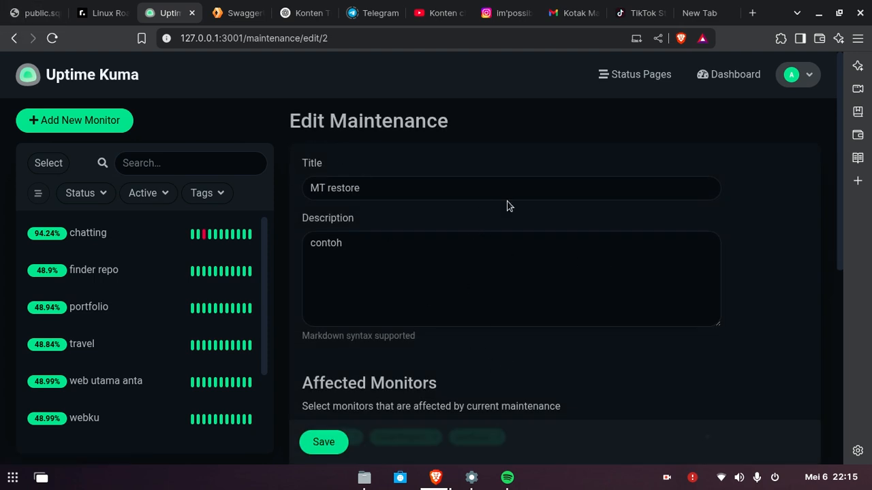
left_click(14, 39)
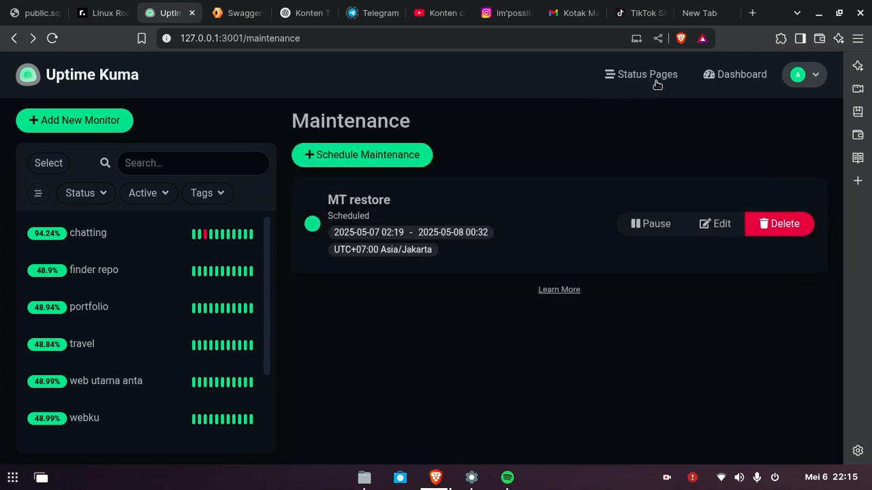
- Open the settings and review the General options, including the display timezone choices and the primary base URL
left_click(803, 74)
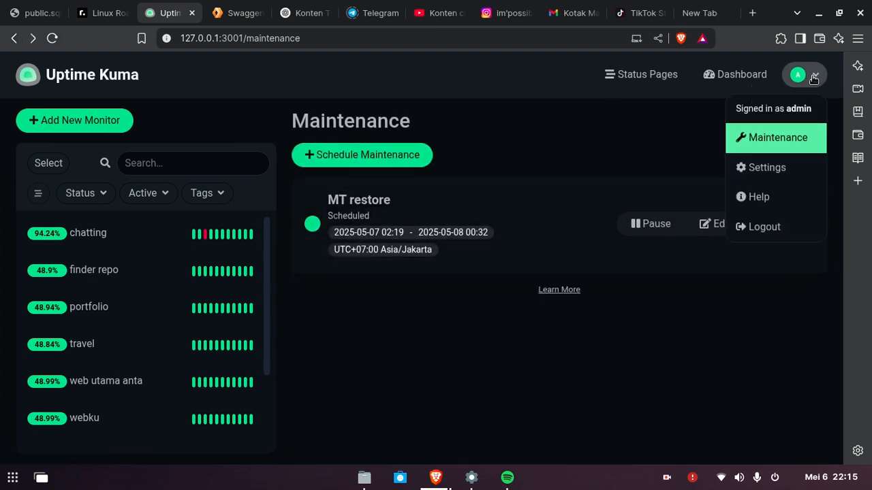
left_click(801, 174)
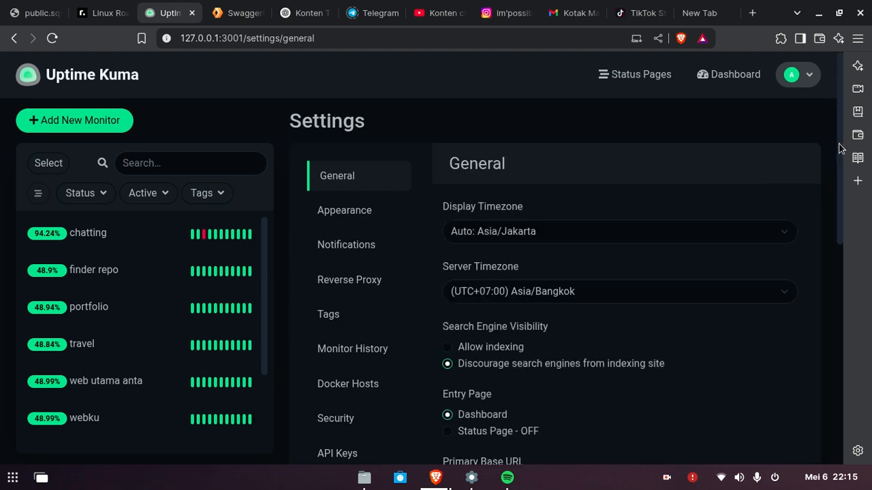
scroll(839, 149, "down", 2)
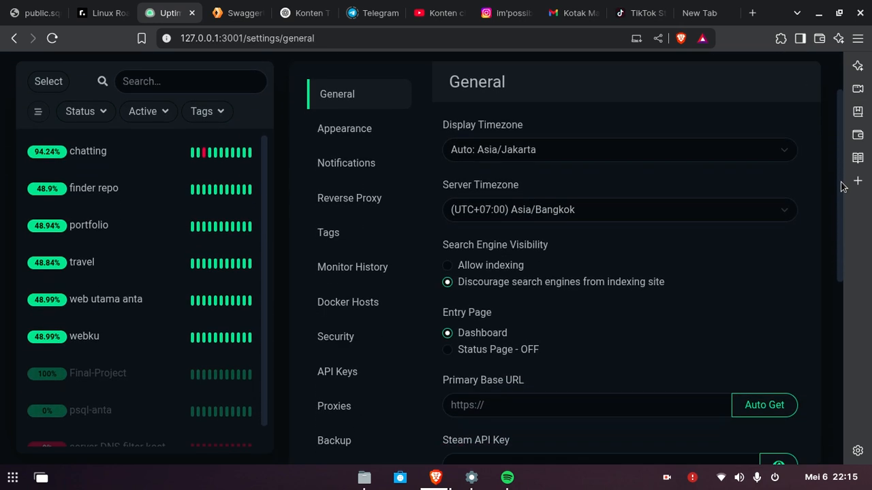
left_click_drag(841, 182, 842, 189)
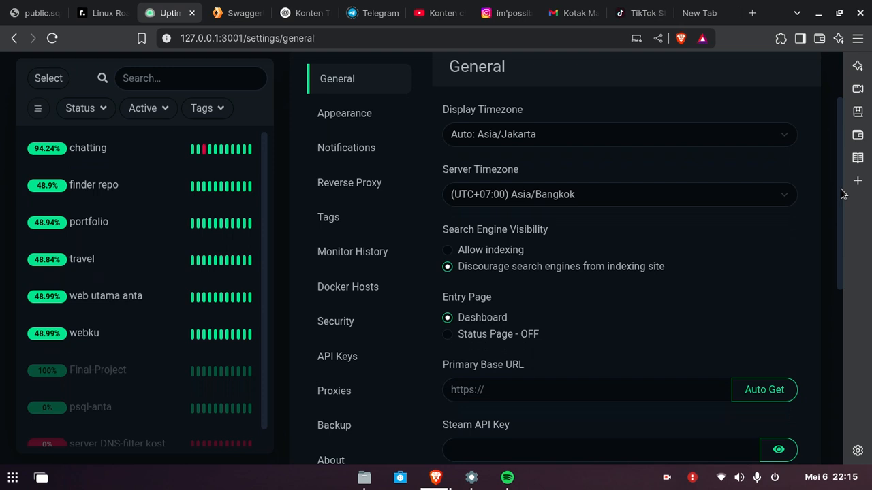
left_click(608, 143)
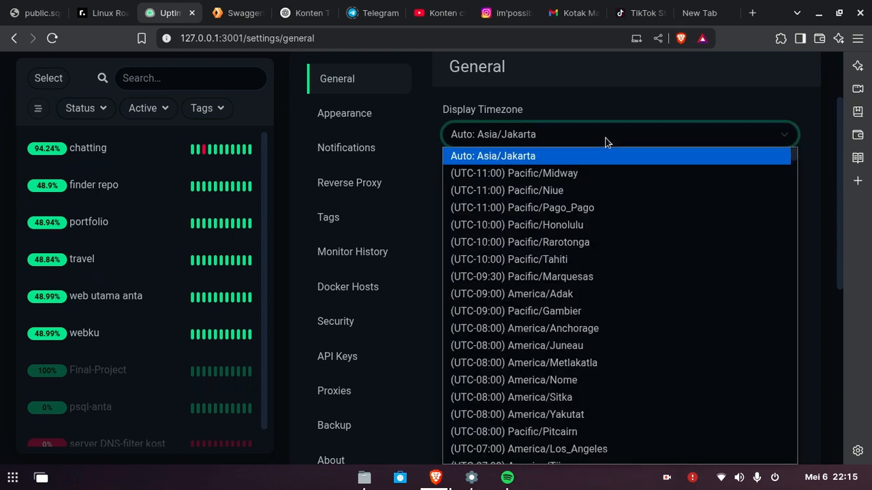
left_click(607, 150)
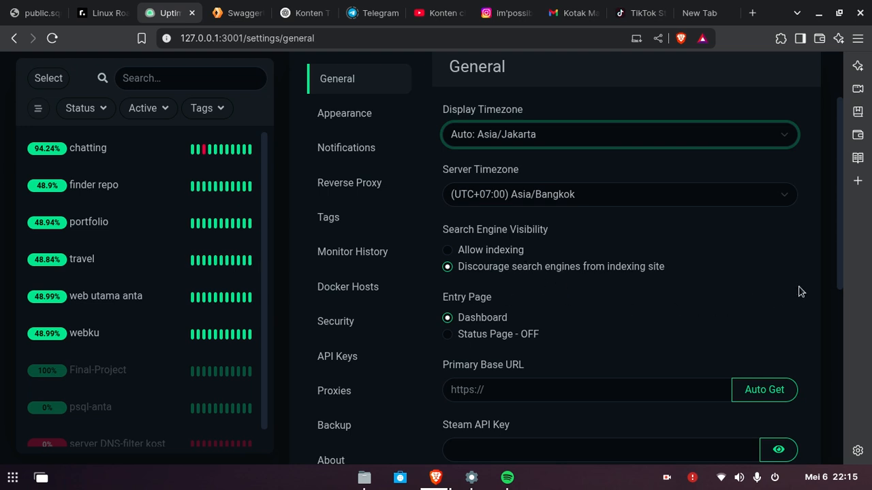
left_click_drag(839, 277, 839, 314)
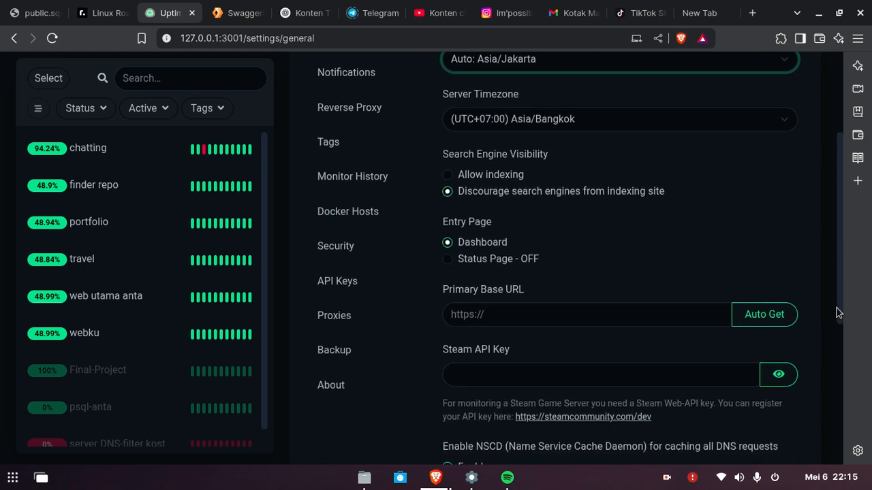
left_click(537, 313)
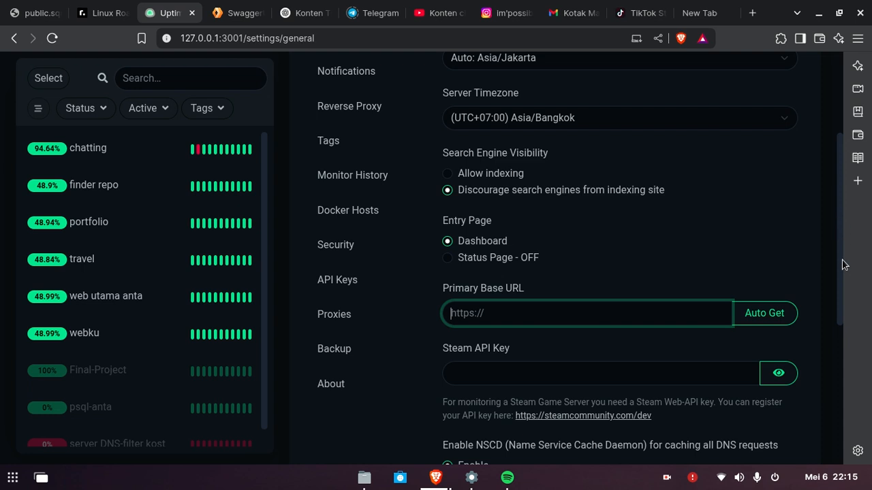
left_click_drag(841, 272, 806, 193)
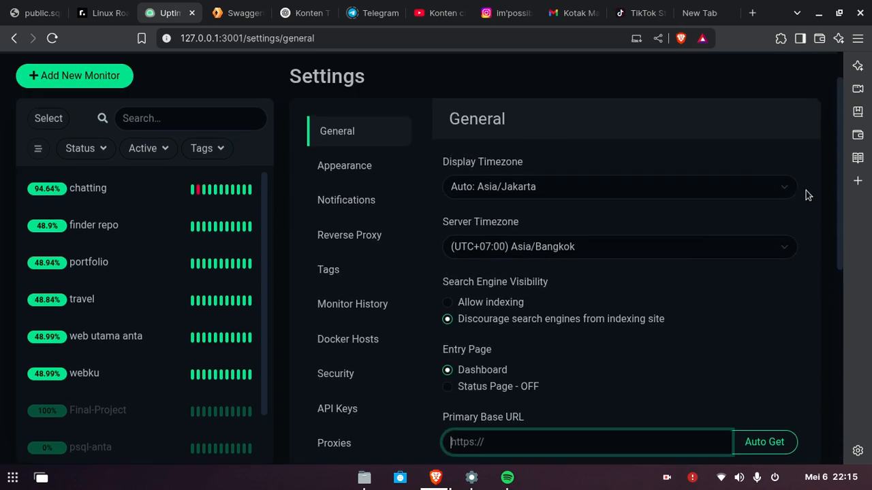
- Open the Appearance settings and look at the available interface languages
left_click(355, 221)
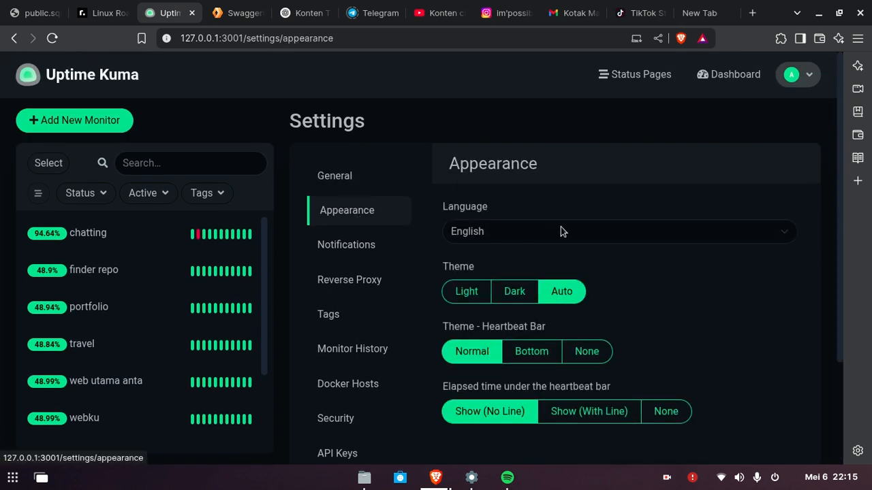
left_click(584, 235)
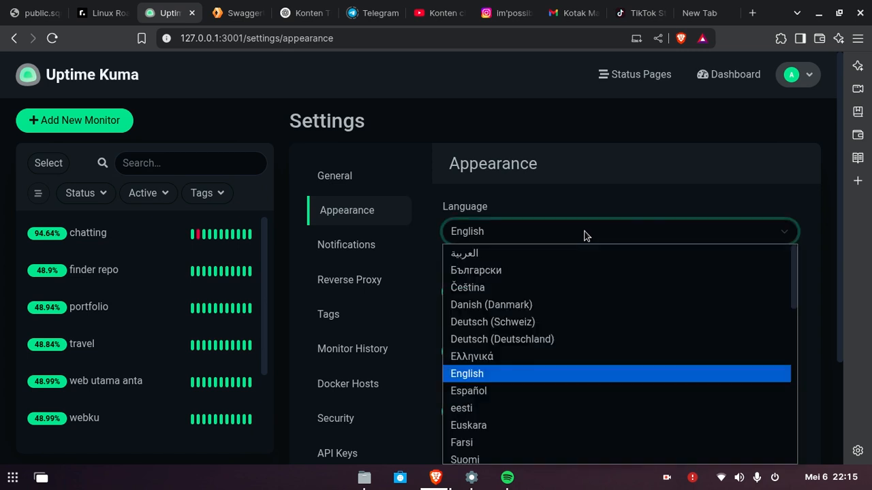
left_click(584, 235)
left_click(780, 227)
left_click(779, 227)
left_click(760, 239)
left_click(760, 239)
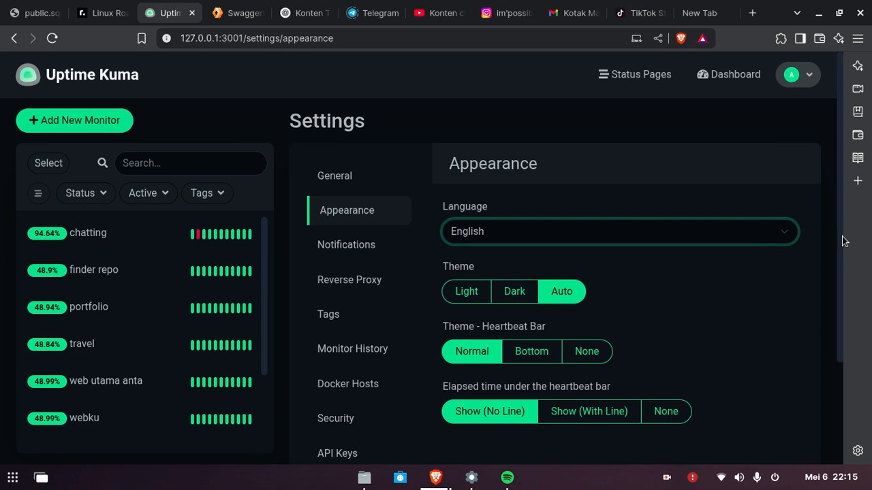
- Preview the Light and Dark themes and set the theme back to Auto
left_click_drag(843, 241, 838, 266)
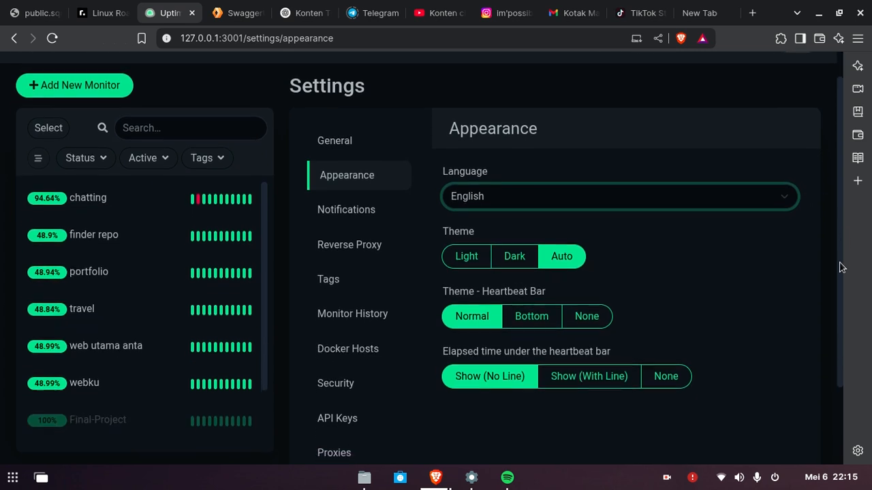
left_click(475, 265)
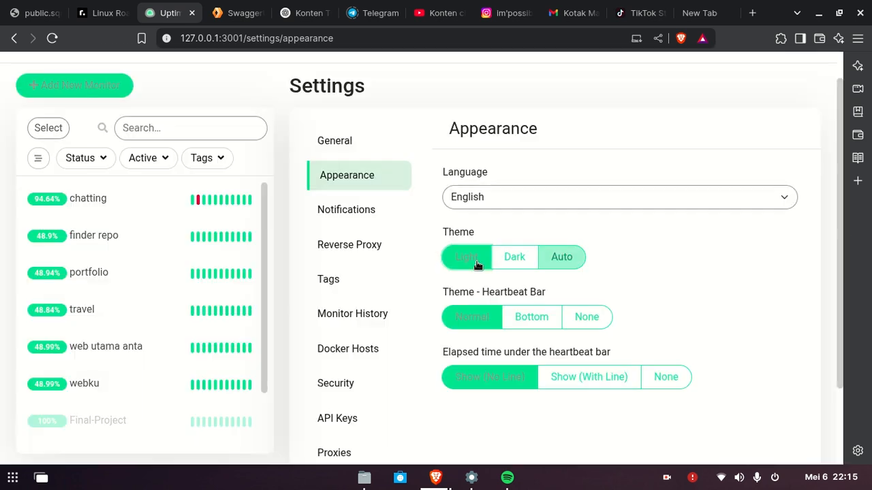
left_click(515, 264)
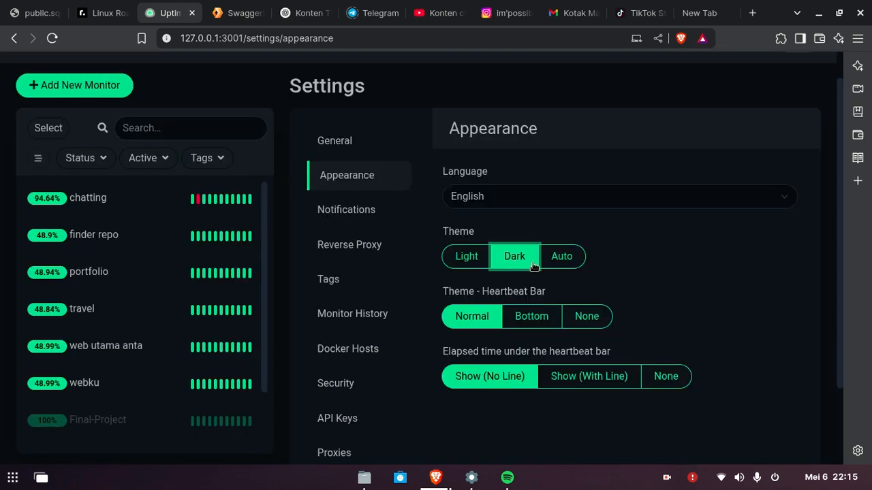
left_click(569, 263)
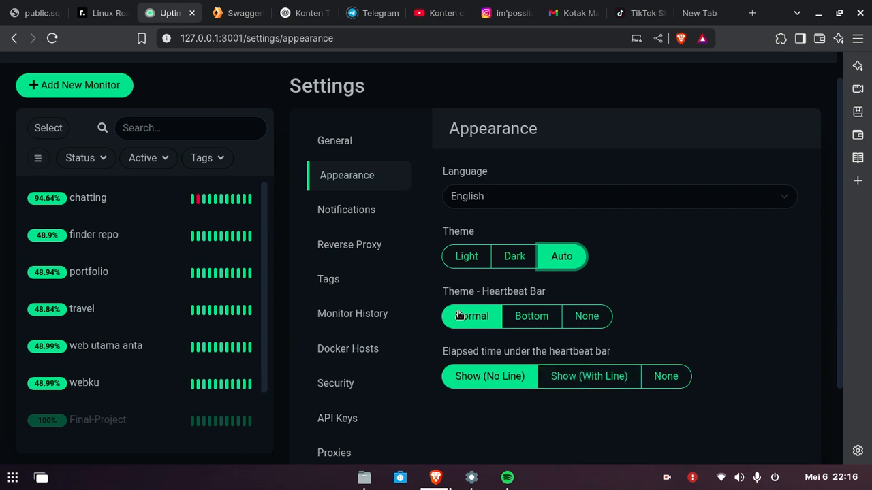
- Review the settings for Notifications, Reverse Proxy, Tags, Monitor History and Docker Hosts
left_click(387, 218)
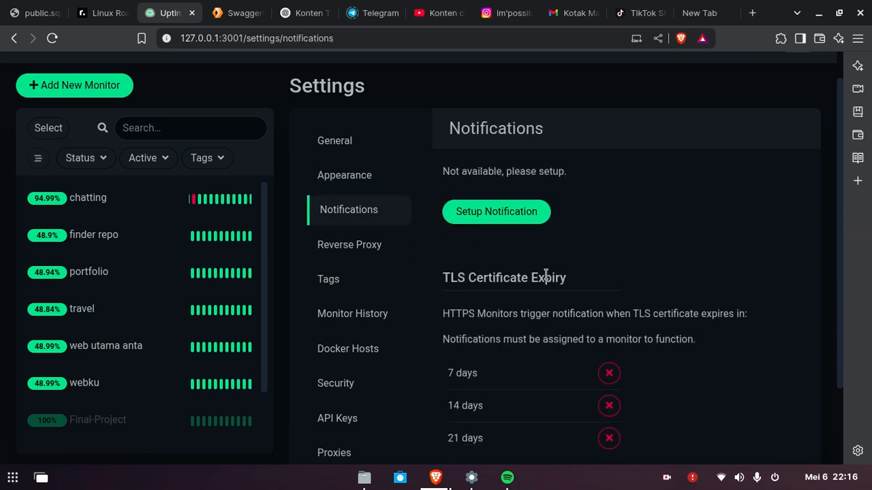
left_click(356, 247)
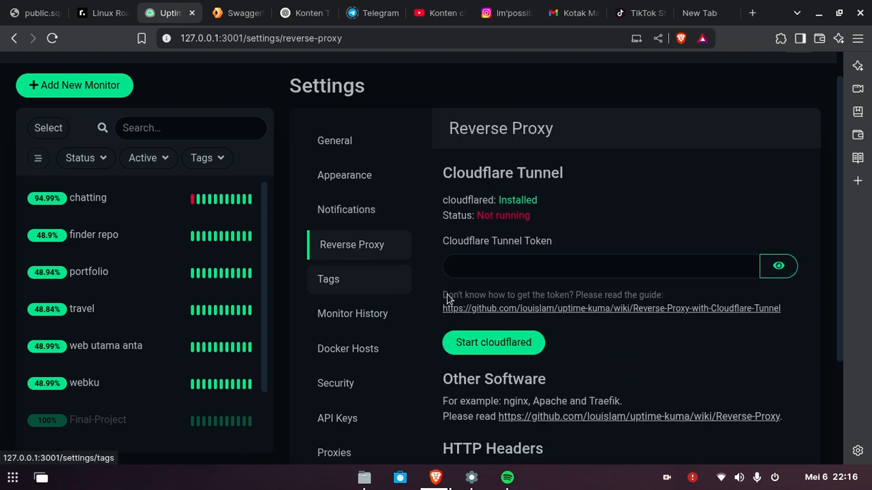
left_click(334, 280)
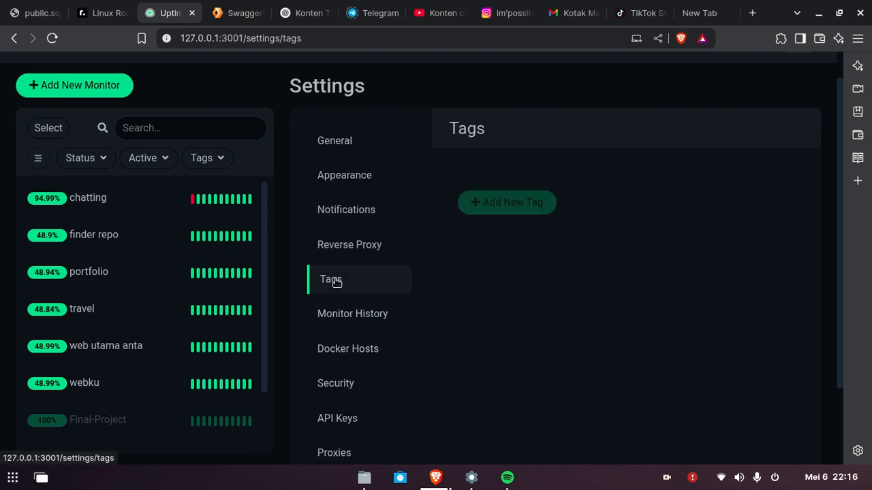
left_click(356, 318)
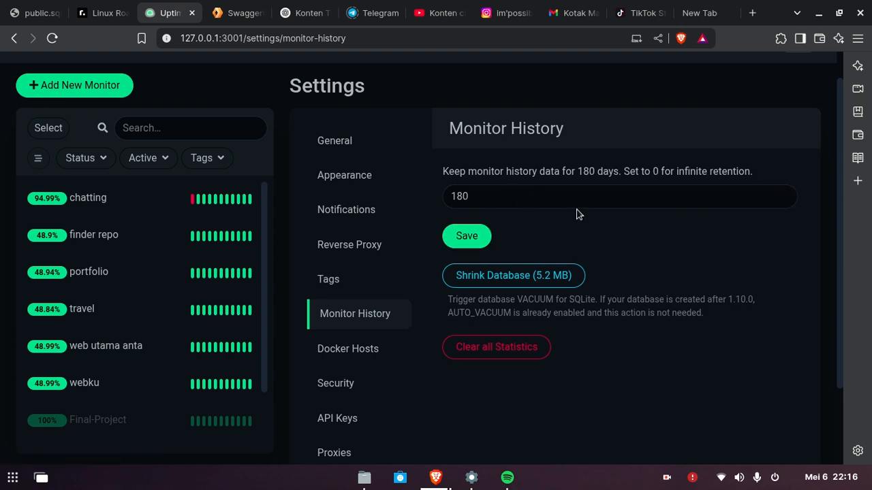
left_click(356, 347)
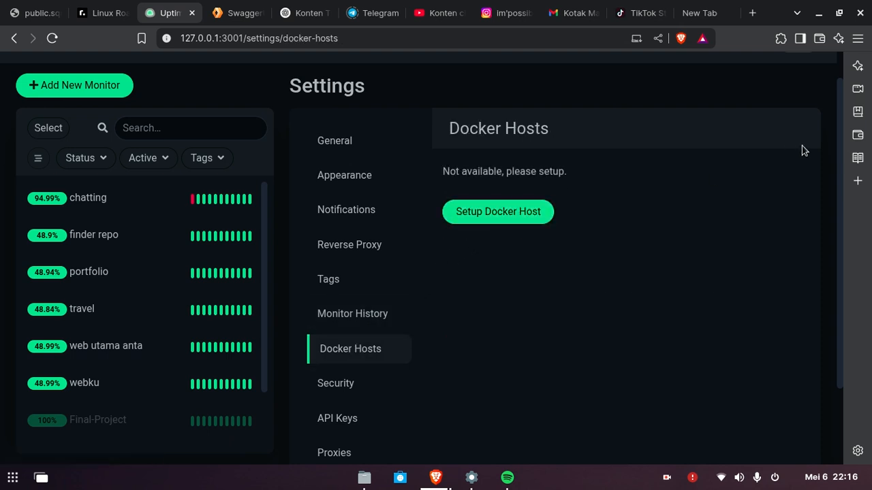
- Review the Security settings for changing the password, two-factor authentication and disabling authentication
scroll(841, 183, "down", 3)
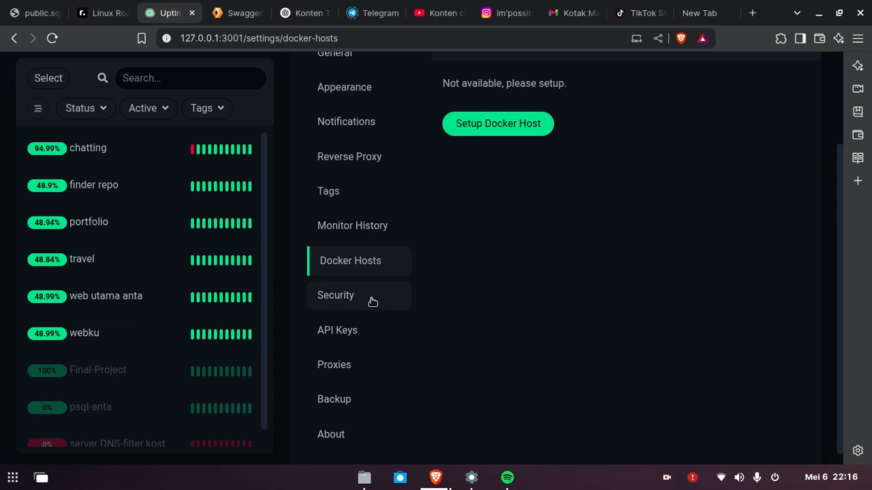
left_click(371, 300)
scroll(583, 244, "up", 2)
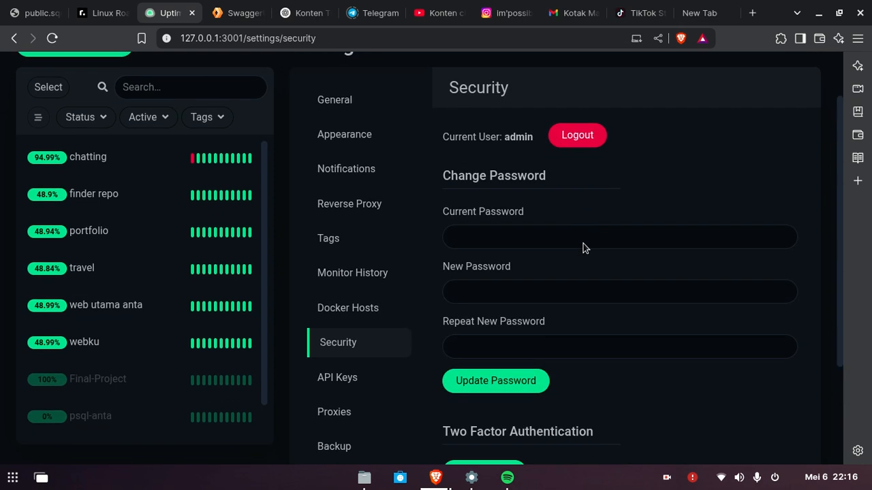
scroll(583, 243, "down", 2)
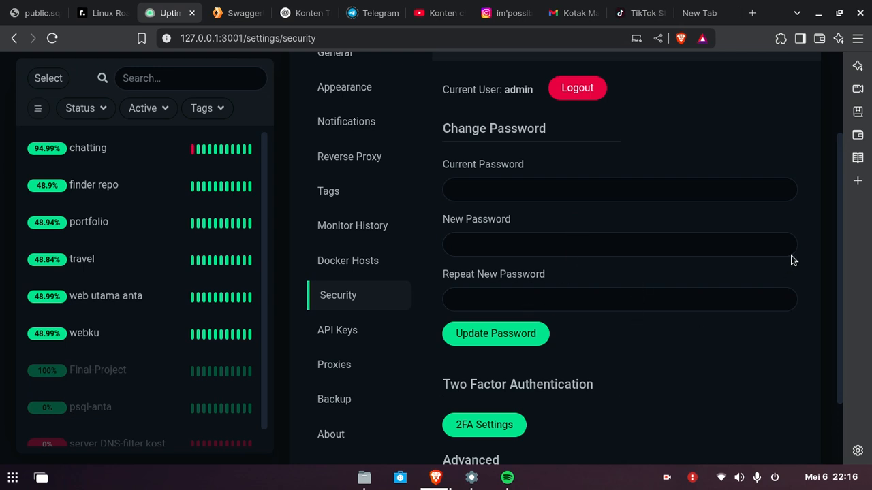
left_click_drag(840, 220, 841, 307)
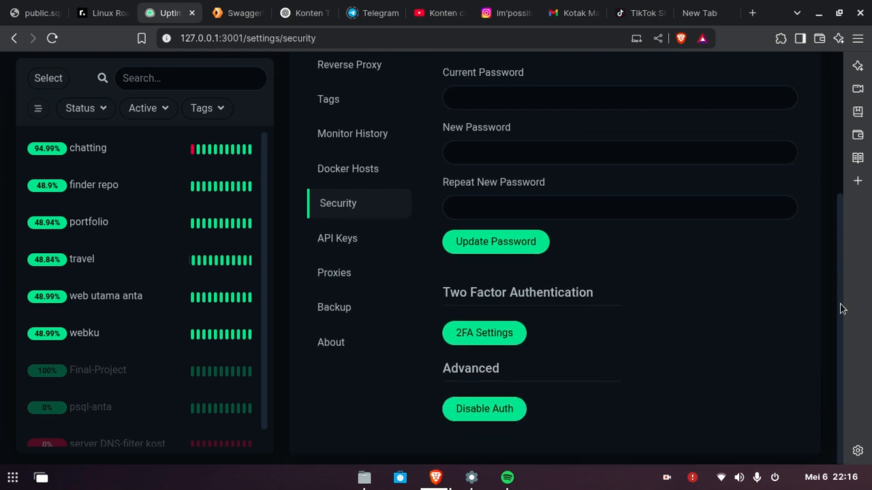
- Review the settings for API Keys, Proxies and Backup, including the backup import options
left_click(372, 248)
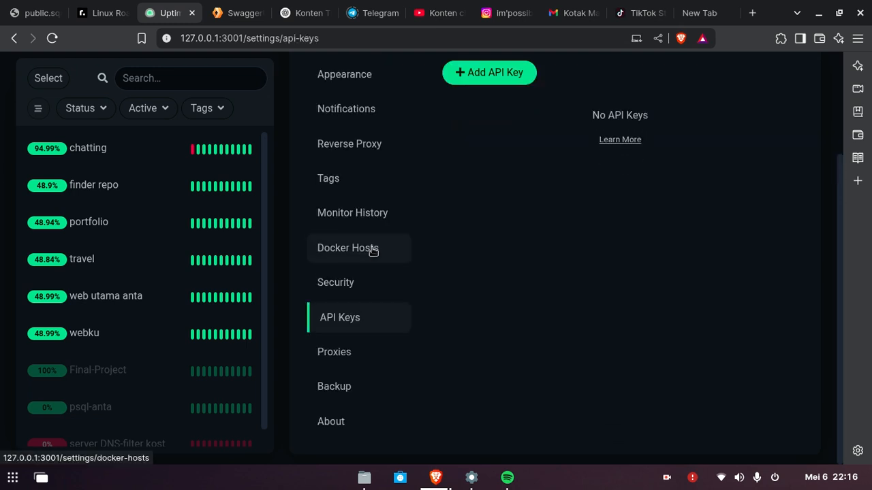
left_click(375, 351)
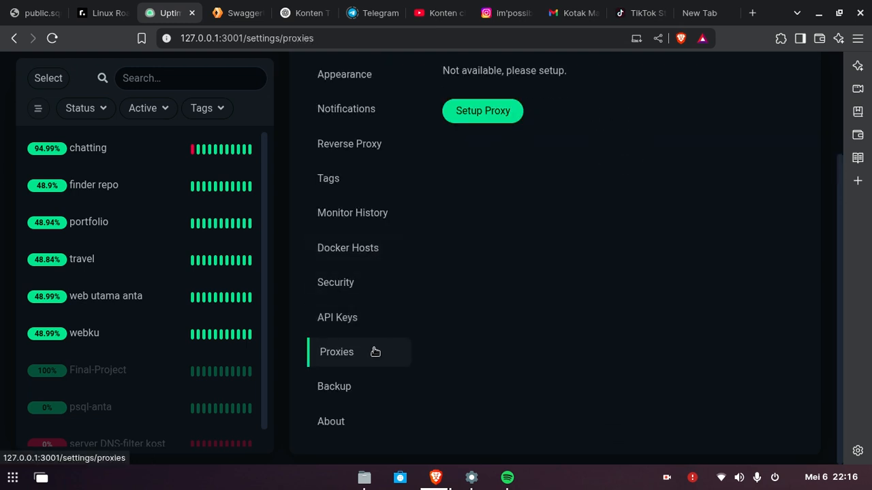
left_click(364, 391)
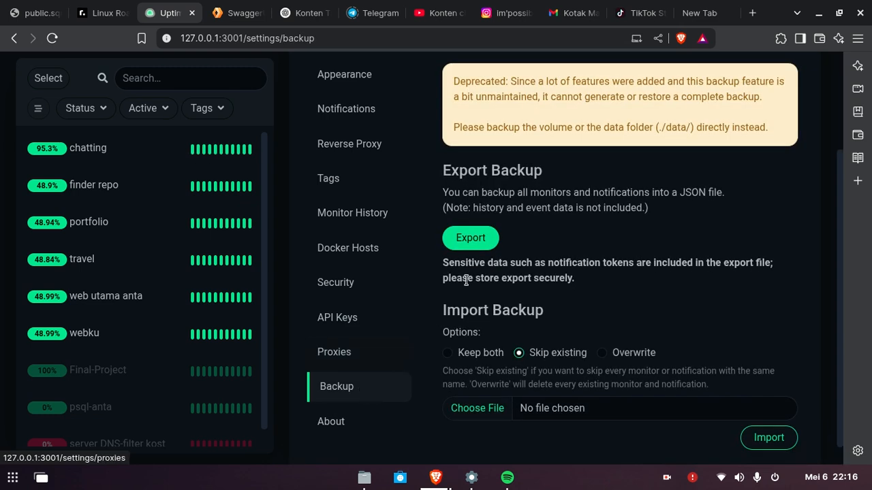
scroll(779, 305, "down", 1)
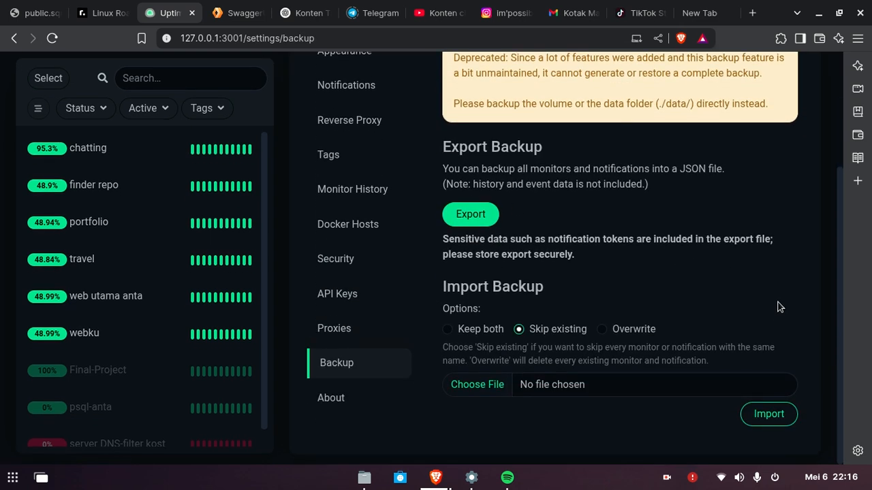
- Start exporting the backup as a JSON file and cancel saving it
scroll(831, 188, "up", 3)
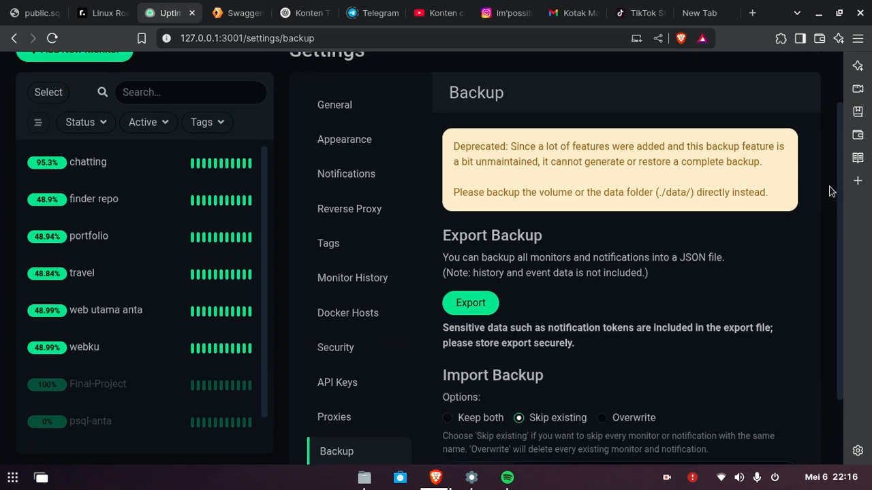
left_click(479, 328)
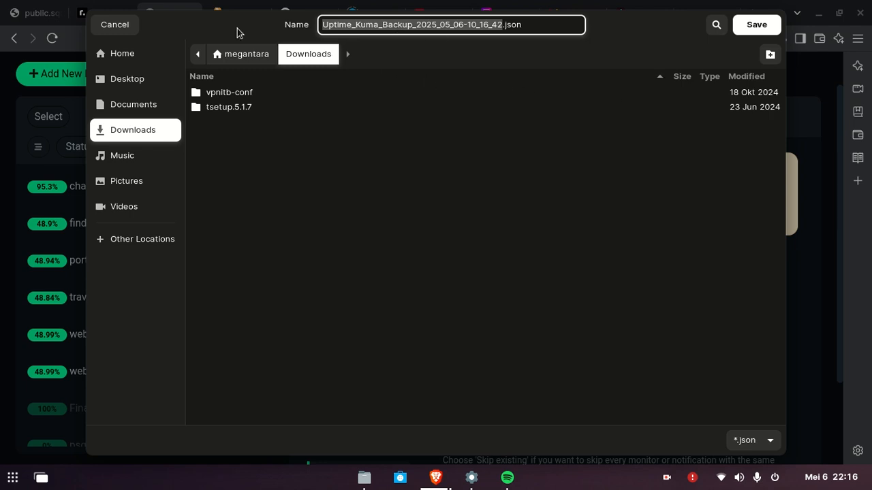
left_click(110, 29)
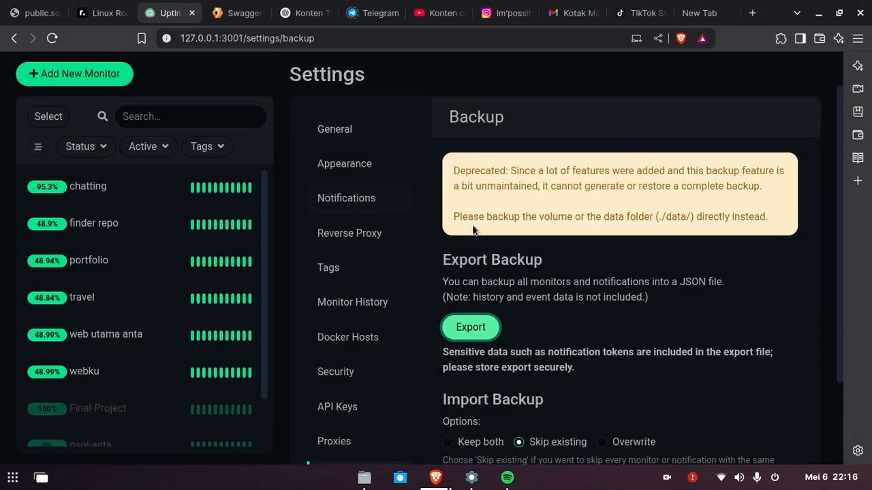
scroll(842, 259, "down", 3)
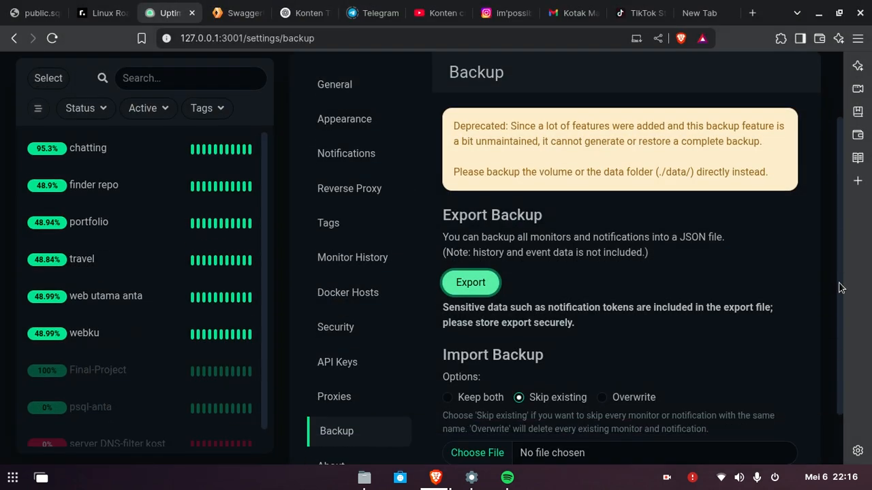
- Review the About page of the settings and return to the dashboard overview
left_click(347, 405)
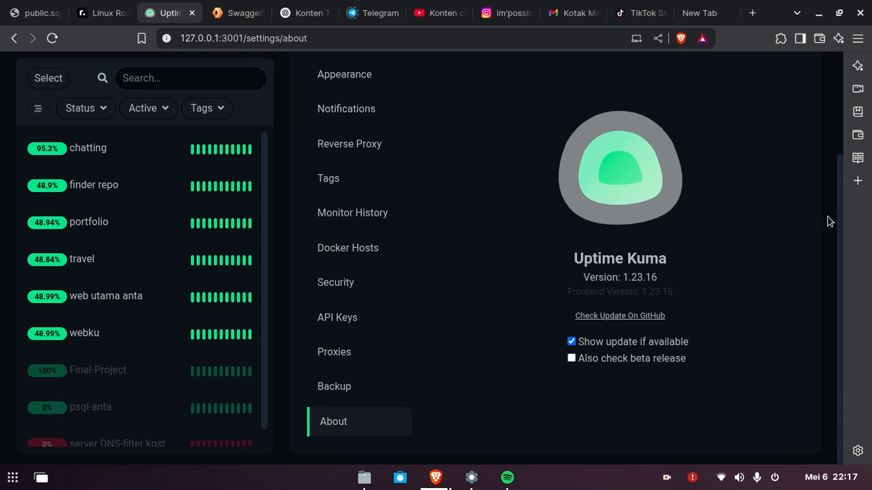
left_click_drag(837, 191, 846, 239)
left_click_drag(843, 186, 831, 70)
left_click(138, 78)
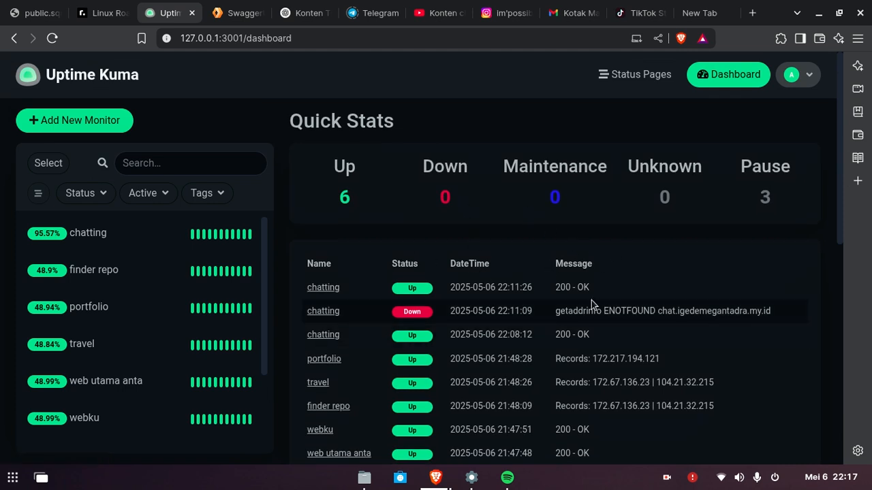
- Switch to a new terminal and start a root shell with "sudo su", entering the account password
key("ctrl+alt+t")
type("sudo su")
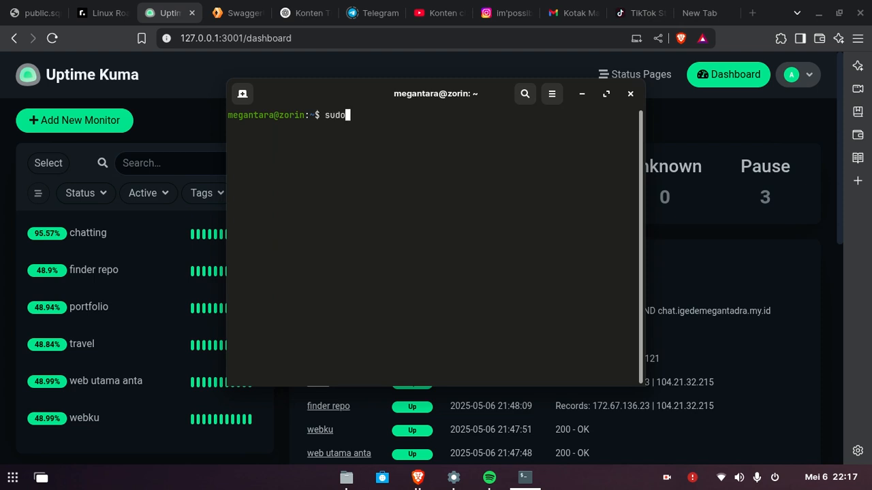
key("Return")
type("*********")
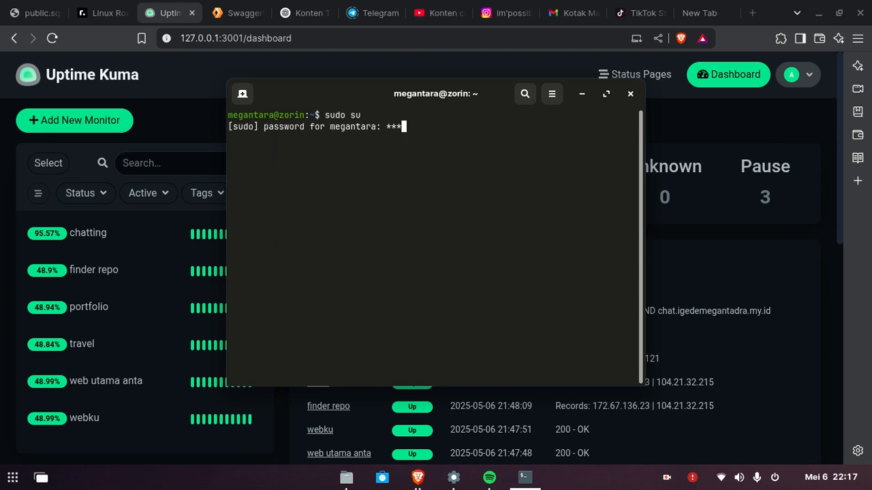
key("Return")
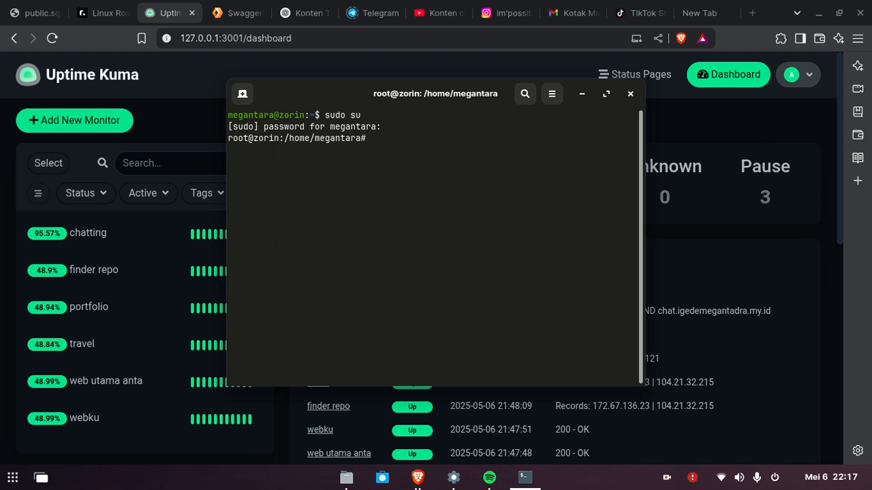
- List the running Docker containers with "docker ps" and widen the terminal window to read the output
type("docker ps")
key("Return")
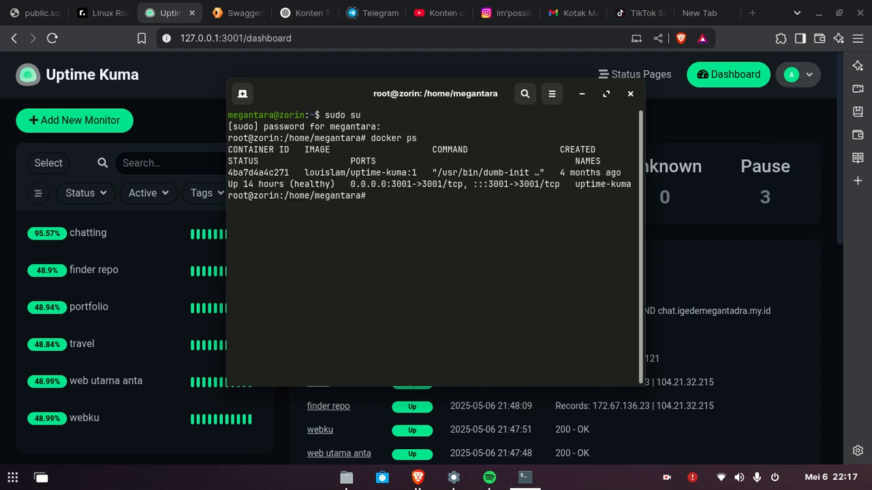
left_click_drag(645, 258, 816, 247)
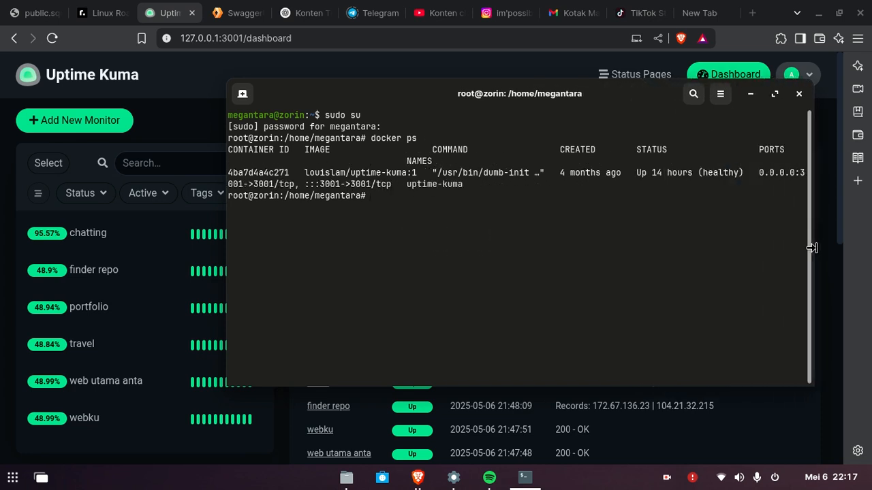
- Examine the image name and status of the uptime-kuma container, and minimize the terminal
double_click(344, 173)
left_click(361, 176)
double_click(662, 180)
left_click(673, 173)
double_click(679, 173)
left_click(691, 172)
left_click(752, 93)
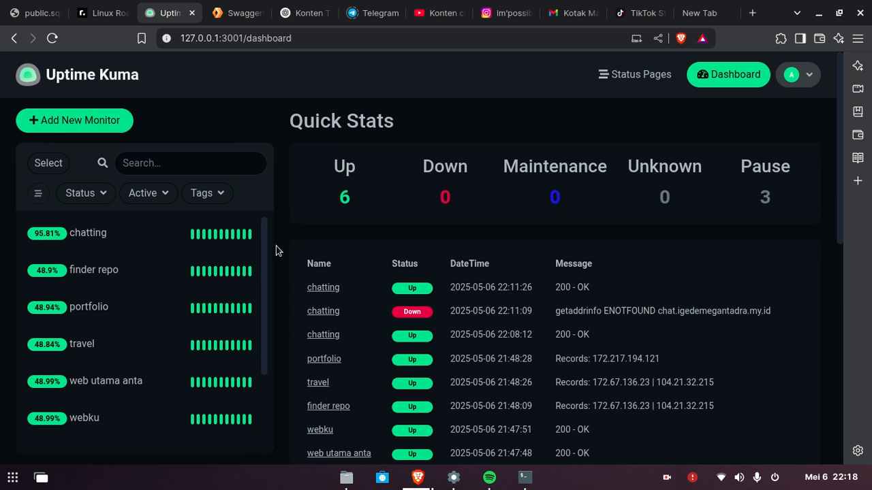
- Look through the monitor list and view the details of the finder repo and chatting monitors
scroll(265, 253, "down", 2)
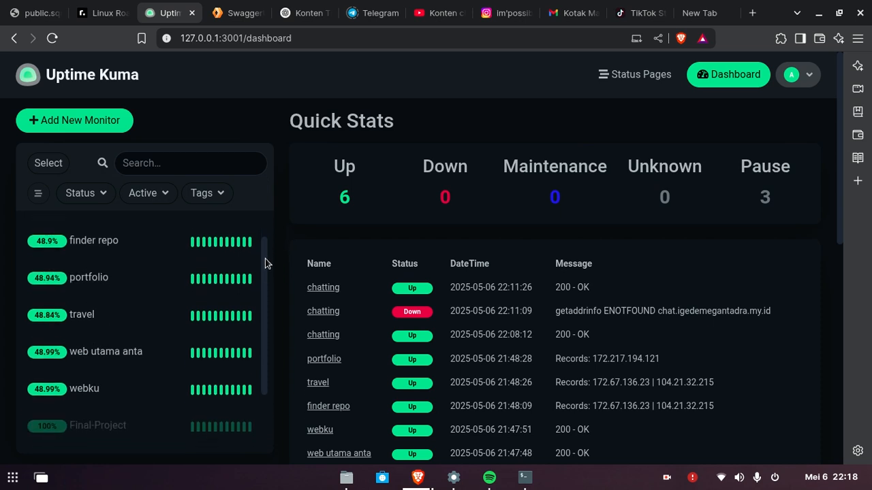
scroll(269, 238, "up", 2)
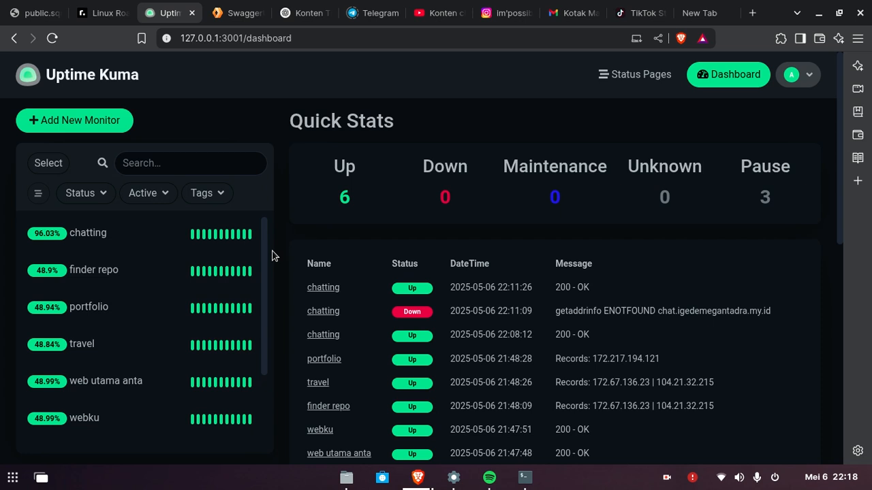
scroll(268, 265, "down", 3)
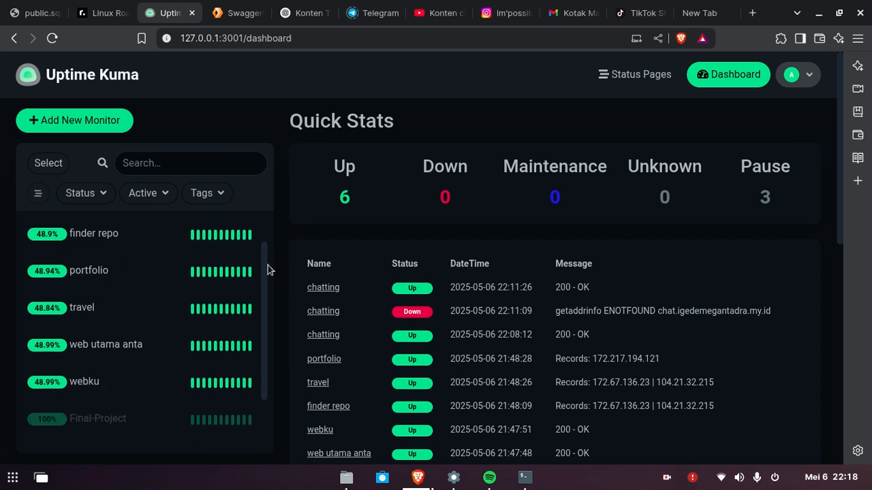
left_click_drag(267, 318, 265, 238)
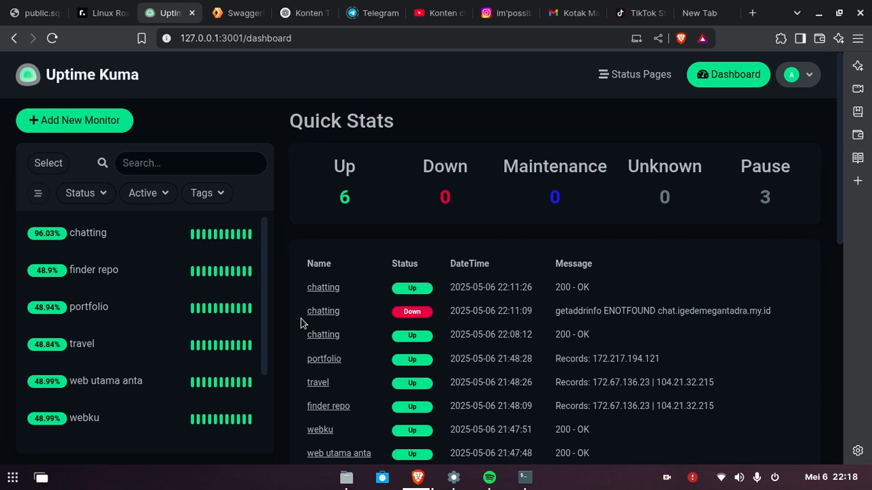
left_click(111, 271)
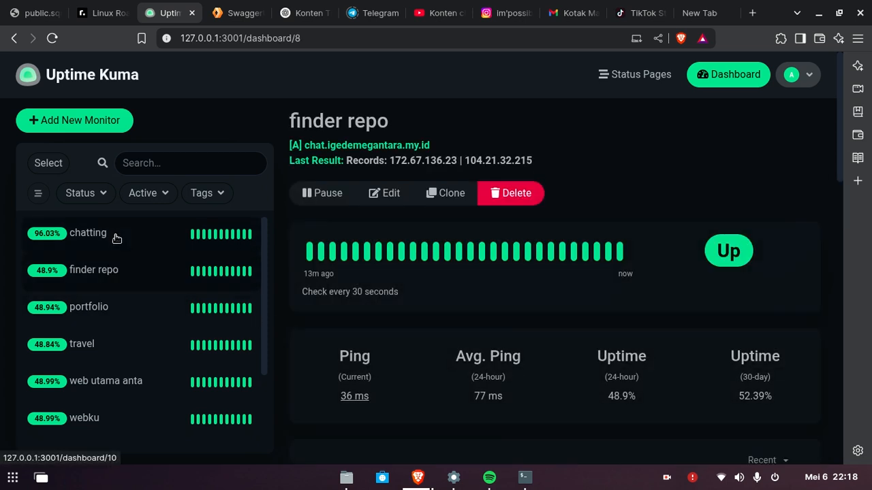
left_click(116, 238)
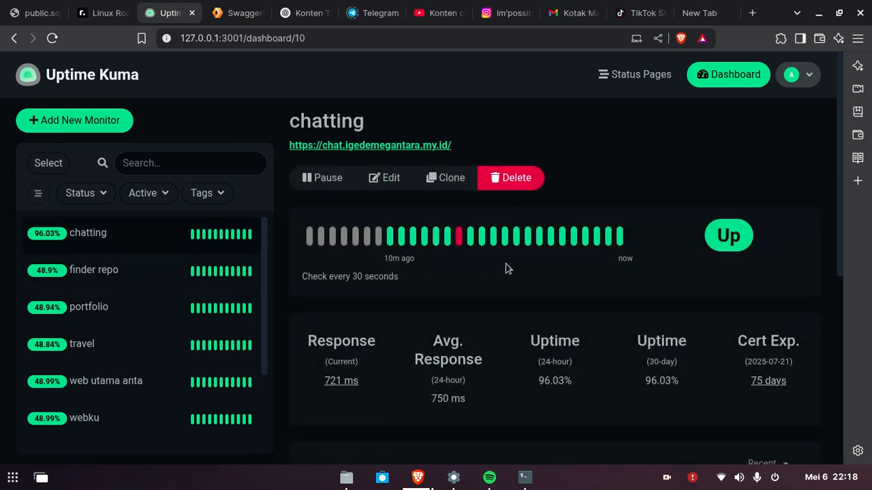